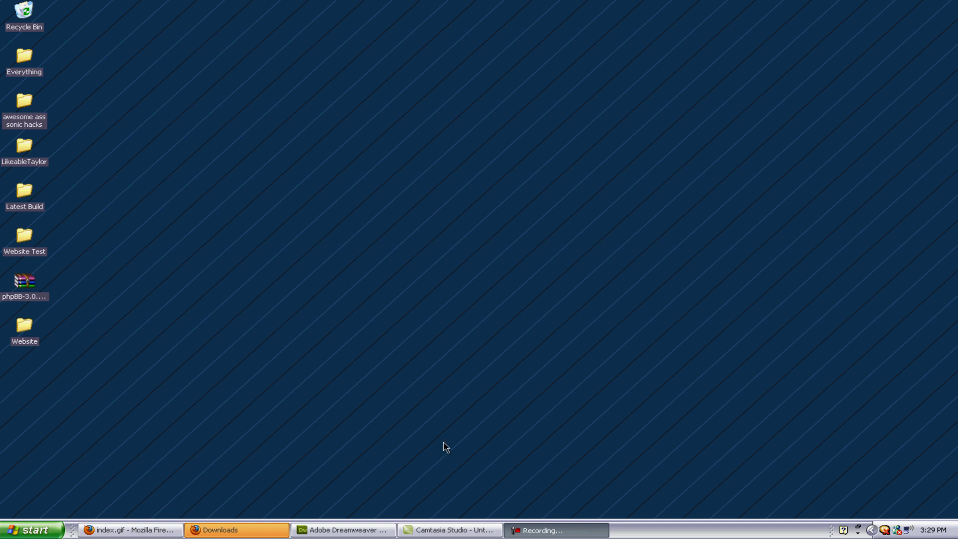
# Step: Make a new WinRAR ZIP archive on the desktop and name it Website.zip
pyautogui.rightClick(395, 285)
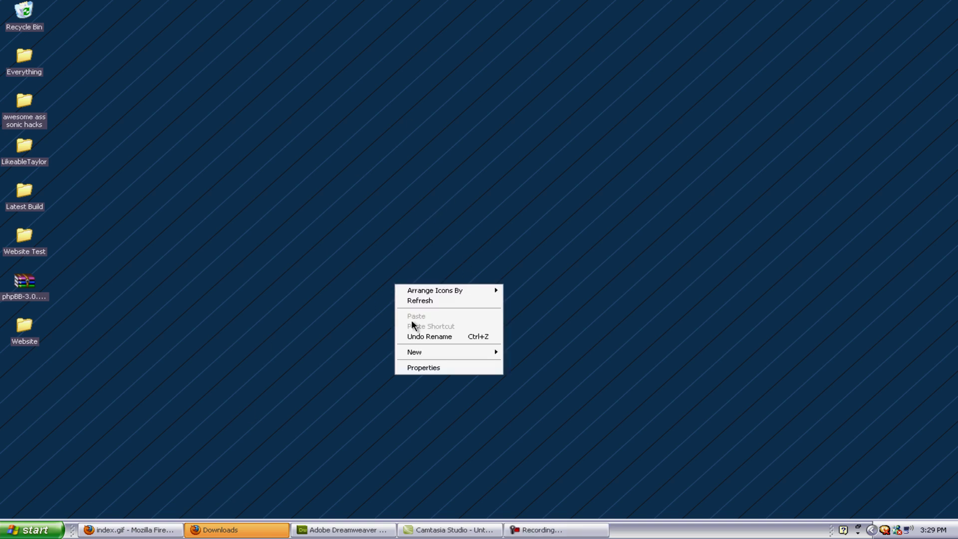
pyautogui.moveTo(452, 352)
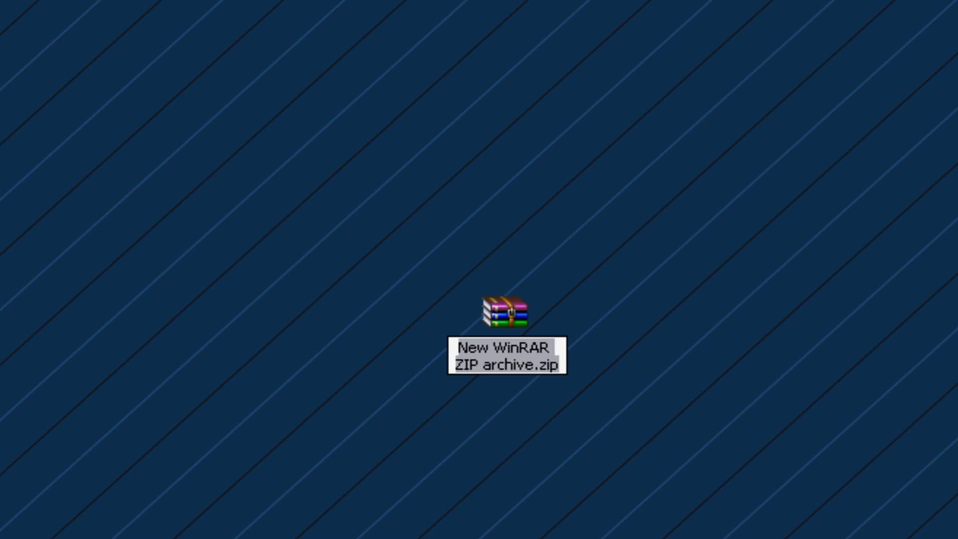
pyautogui.write('Website')
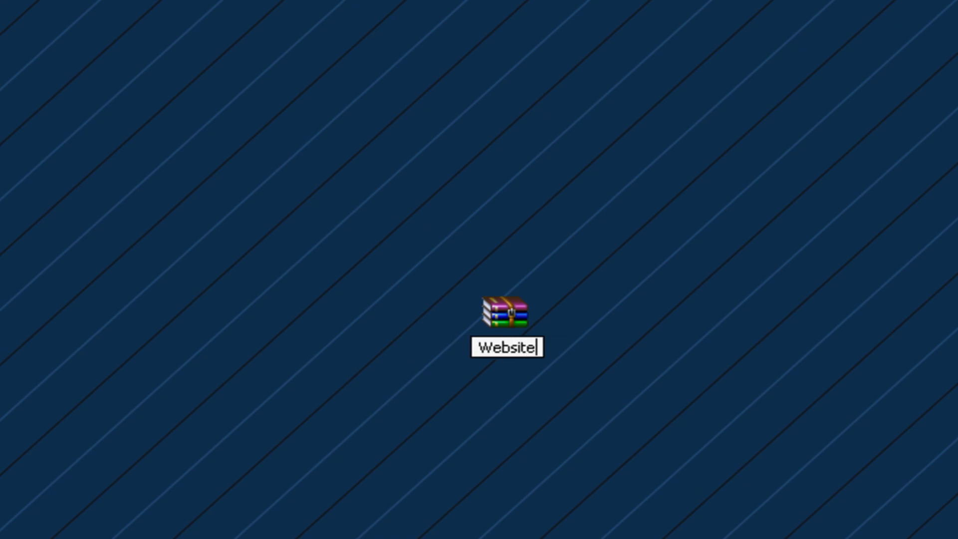
pyautogui.write('.zip')
pyautogui.press('Return')
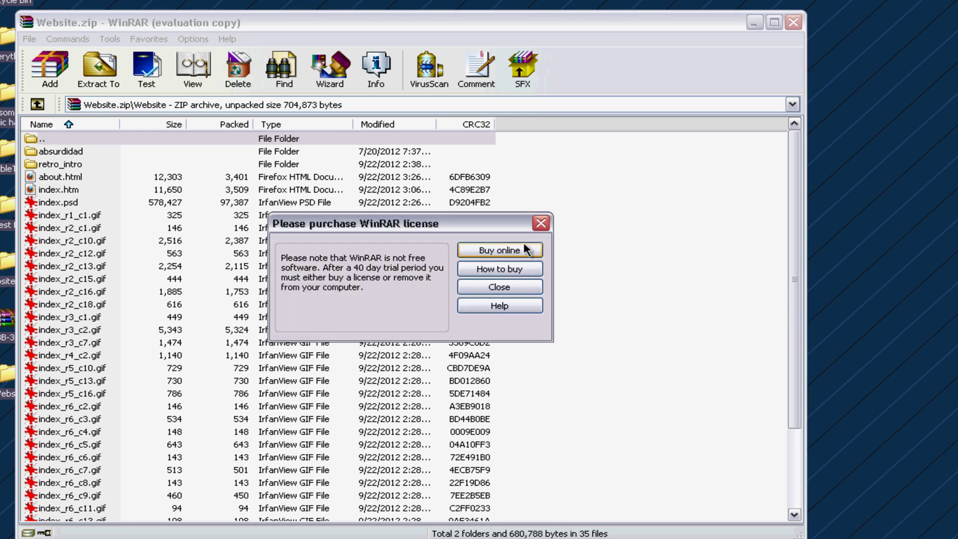
# Step: Go up to Website.zip's root to confirm the Website folder is inside, then close WinRAR
pyautogui.click(541, 223)
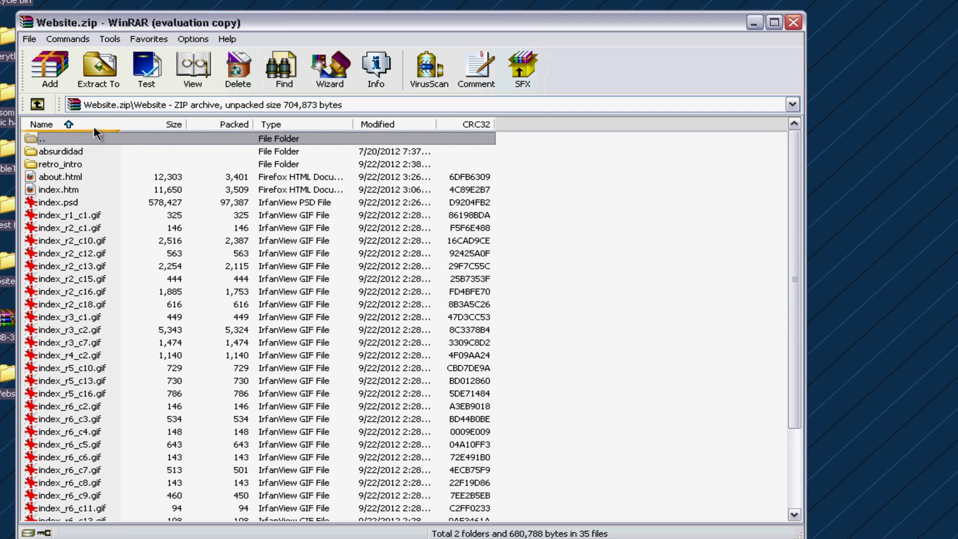
pyautogui.click(38, 104)
pyautogui.click(286, 260)
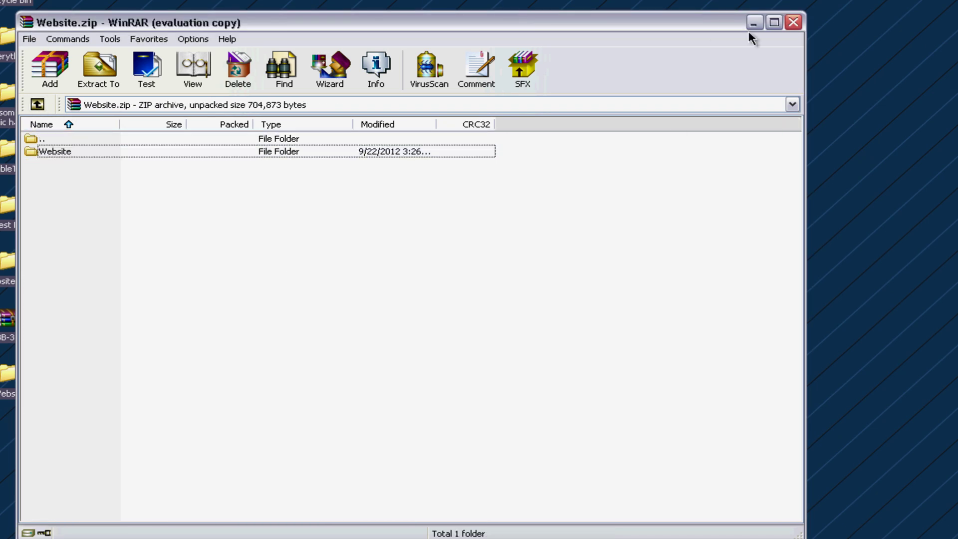
pyautogui.click(793, 22)
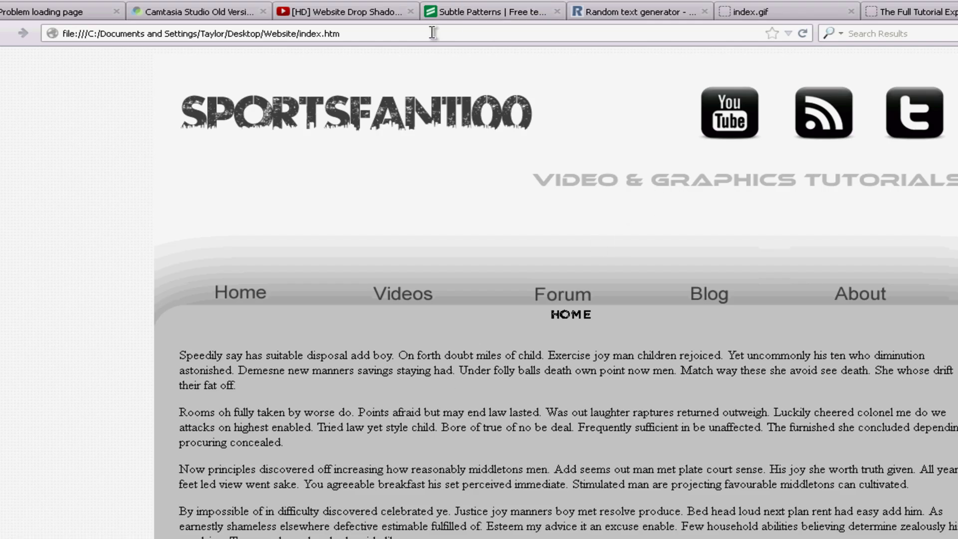
# Step: Load 000webhost.com, start free hosting sign-up for your own domain, and open a blank tab
pyautogui.click(371, 36)
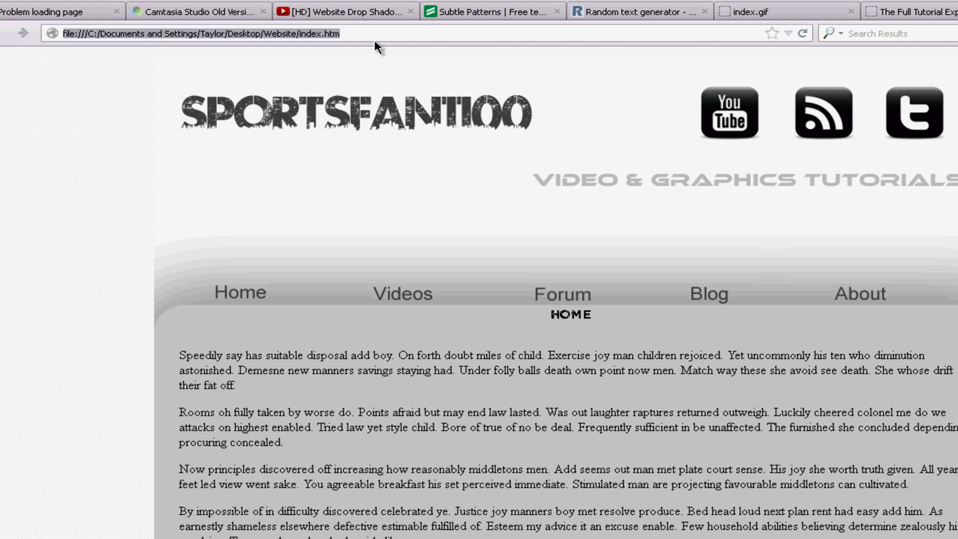
pyautogui.write('000webhost.com/')
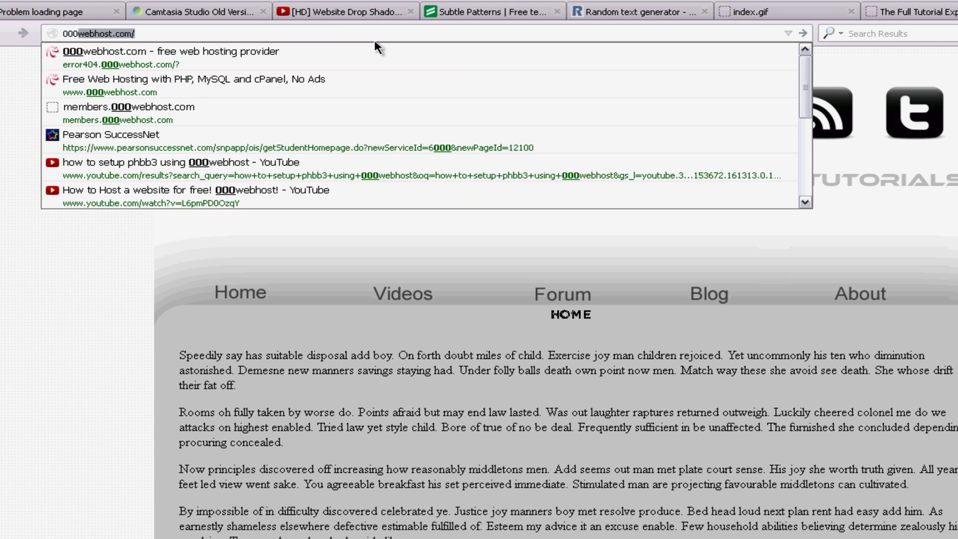
pyautogui.press('Down')
pyautogui.press('Return')
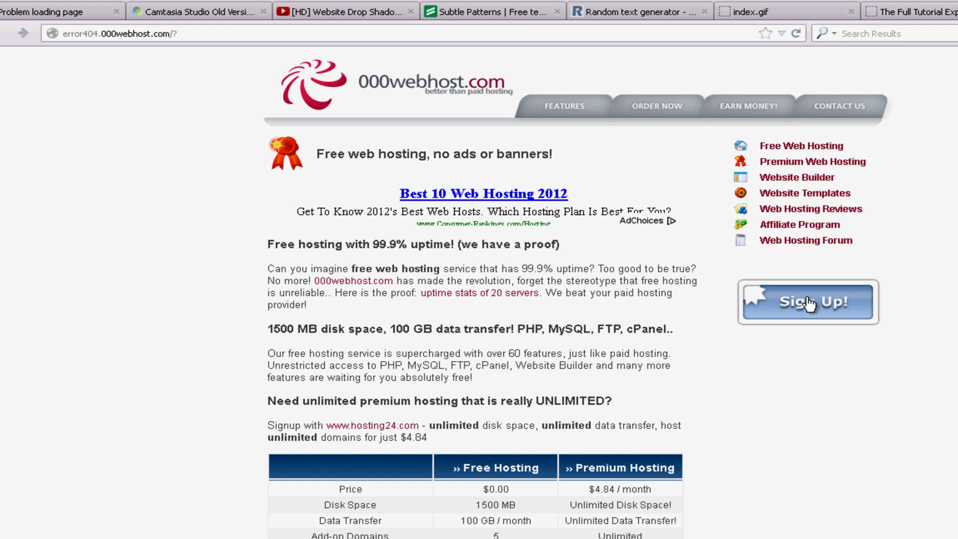
pyautogui.click(767, 297)
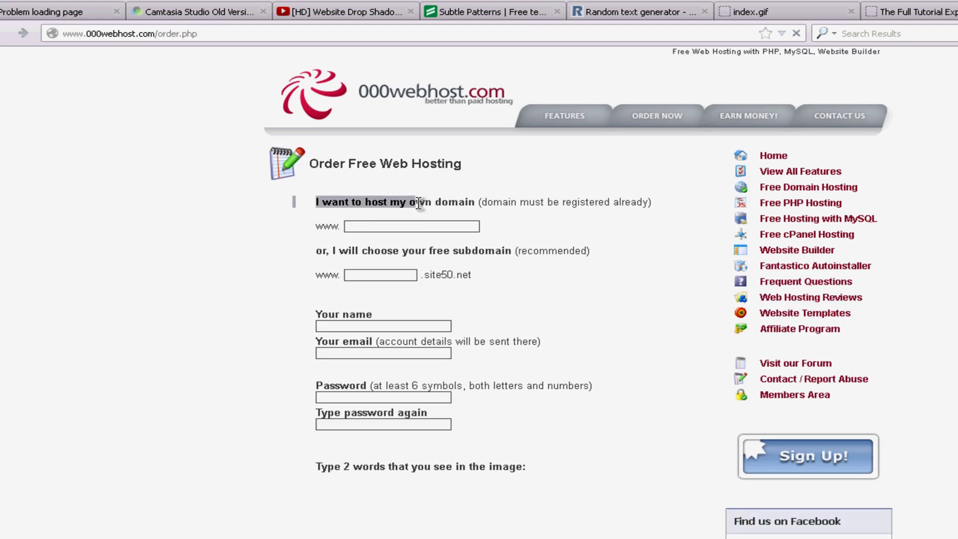
pyautogui.click(426, 206)
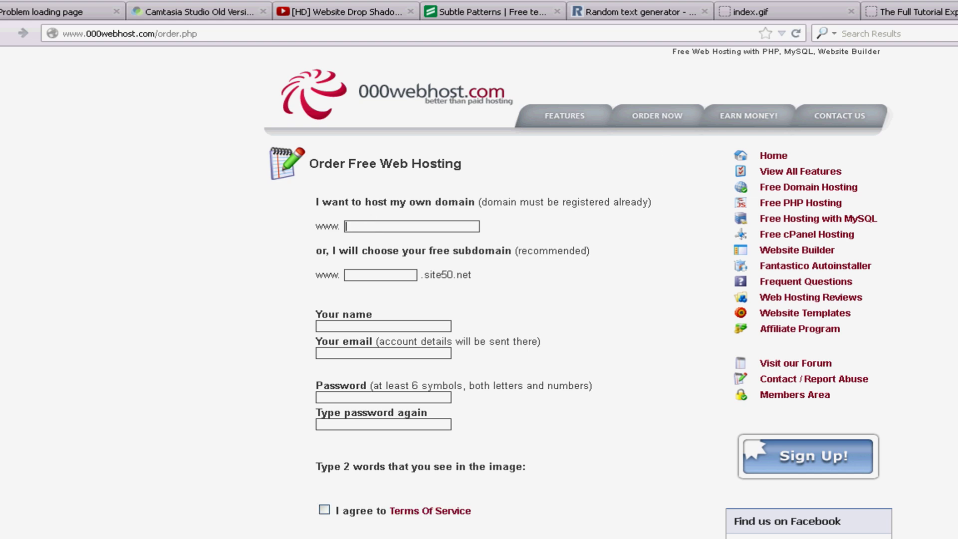
pyautogui.hotkey('ctrl', 't')
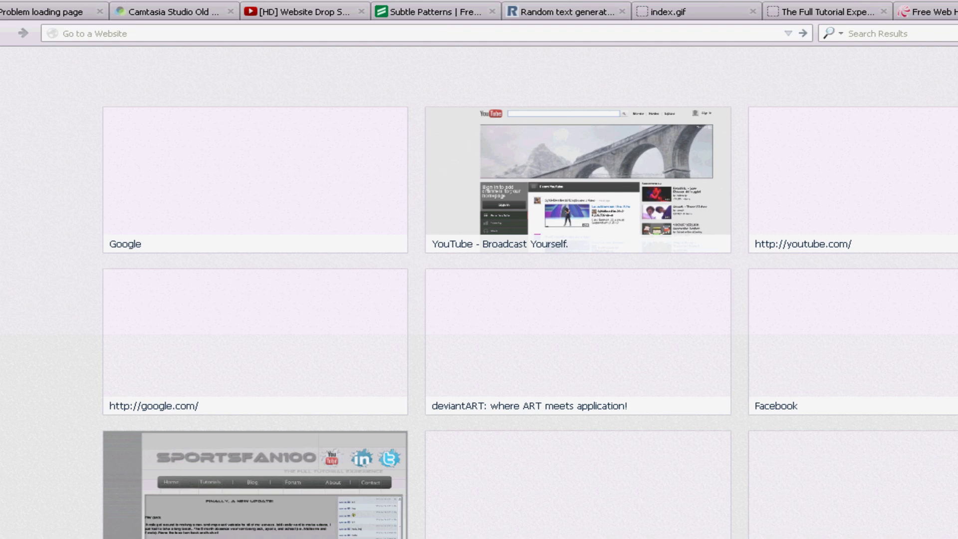
# Step: Search GoDaddy for a name-based .com domain, see it is taken, and close the tab
pyautogui.write('godaddy.com/')
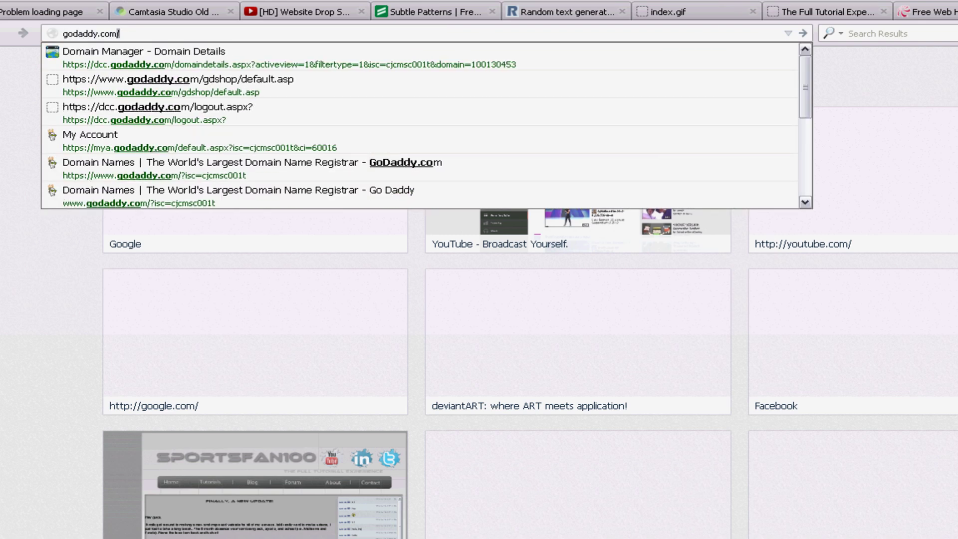
pyautogui.press('Return')
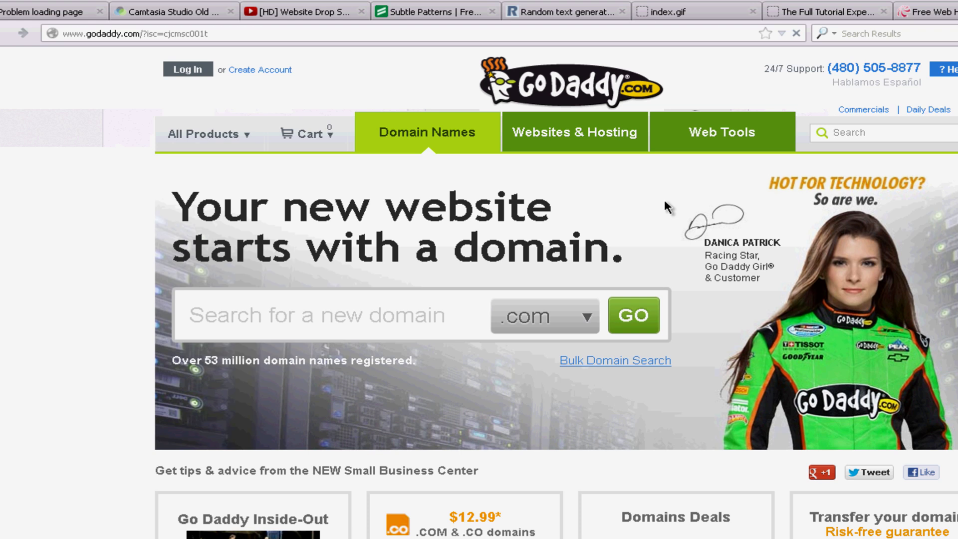
pyautogui.click(419, 335)
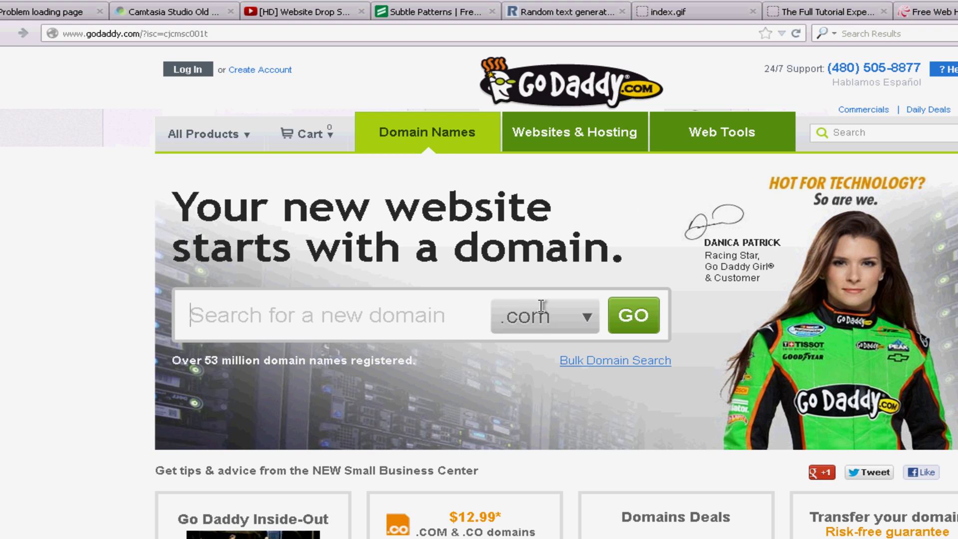
pyautogui.write('Taylo')
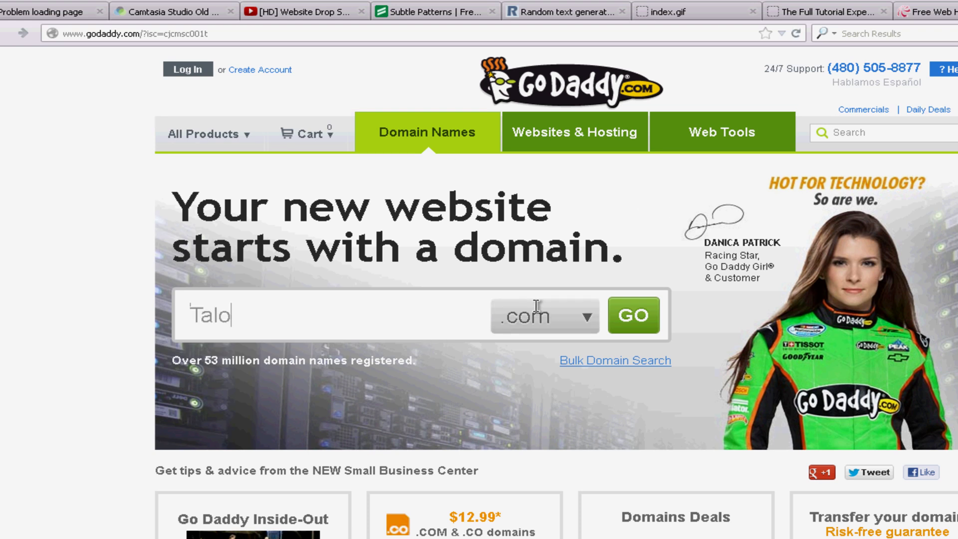
pyautogui.press('BackSpace')
pyautogui.press('BackSpace')
pyautogui.write('ylor')
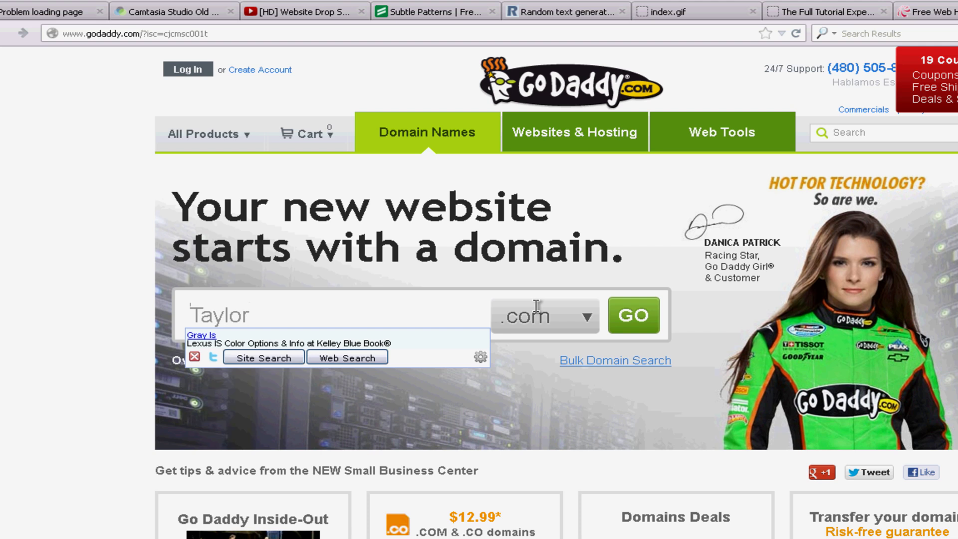
pyautogui.click(621, 322)
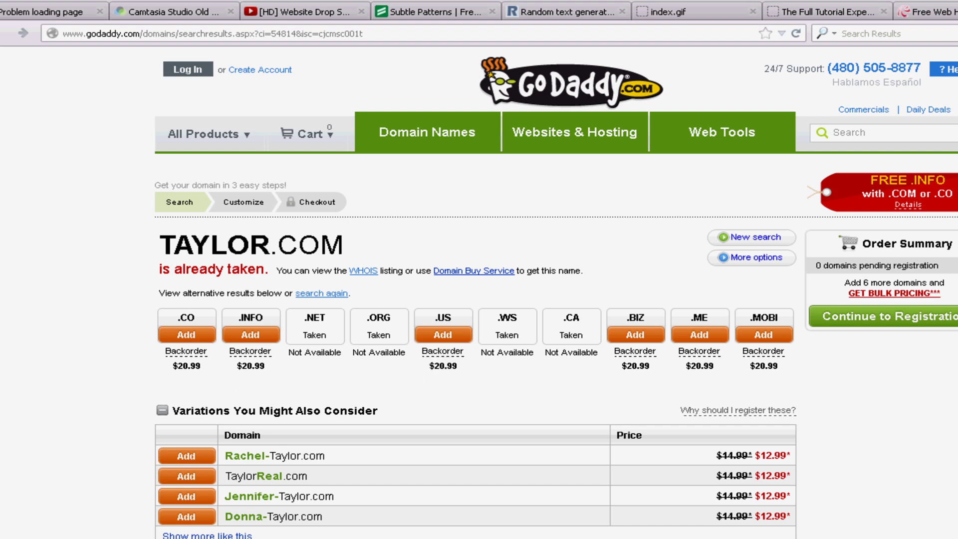
pyautogui.hotkey('ctrl', 'w')
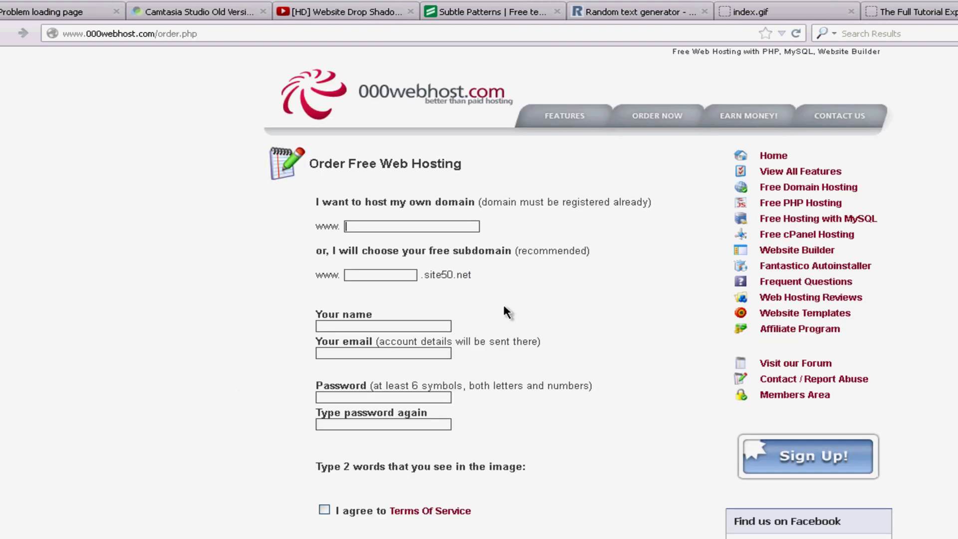
# Step: Enter sportsfan1100.net as the domain and fill in your name on the order form
pyautogui.click(374, 227)
pyautogui.write('sport')
pyautogui.write('sfan1100')
pyautogui.write('.net')
pyautogui.write('Taaylo')
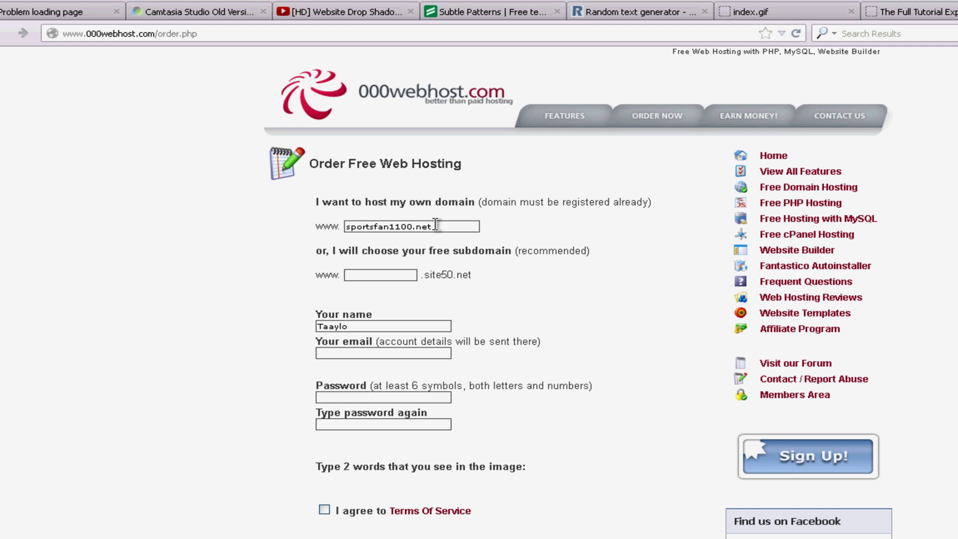
pyautogui.press('BackSpace')
pyautogui.press('BackSpace')
pyautogui.press('BackSpace')
pyautogui.press('BackSpace')
pyautogui.write('ylor')
# Step: Fill in the account e-mail and the password twice, then agree to the Terms of Service
pyautogui.press('Tab')
pyautogui.write('whit')
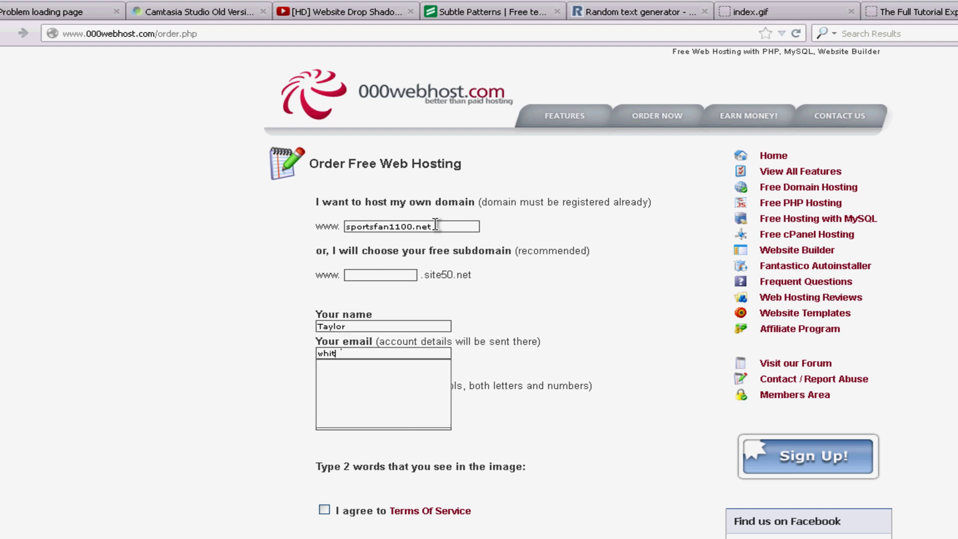
pyautogui.press('BackSpace')
pyautogui.press('BackSpace')
pyautogui.press('BackSpace')
pyautogui.press('BackSpace')
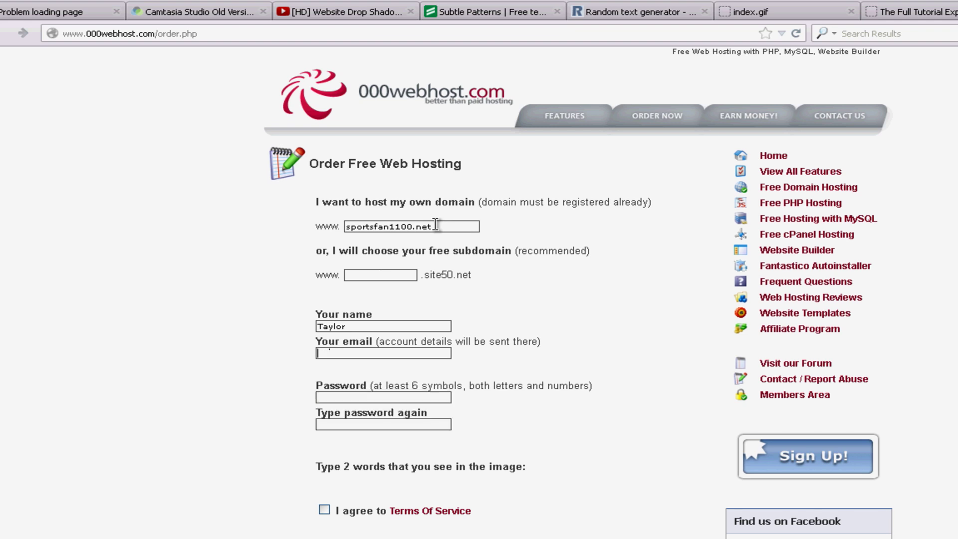
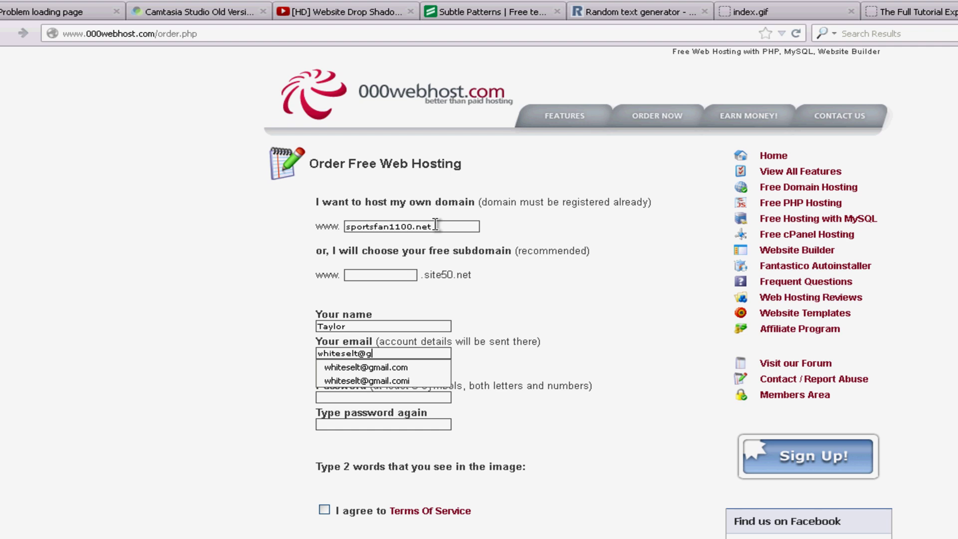
pyautogui.press('Tab')
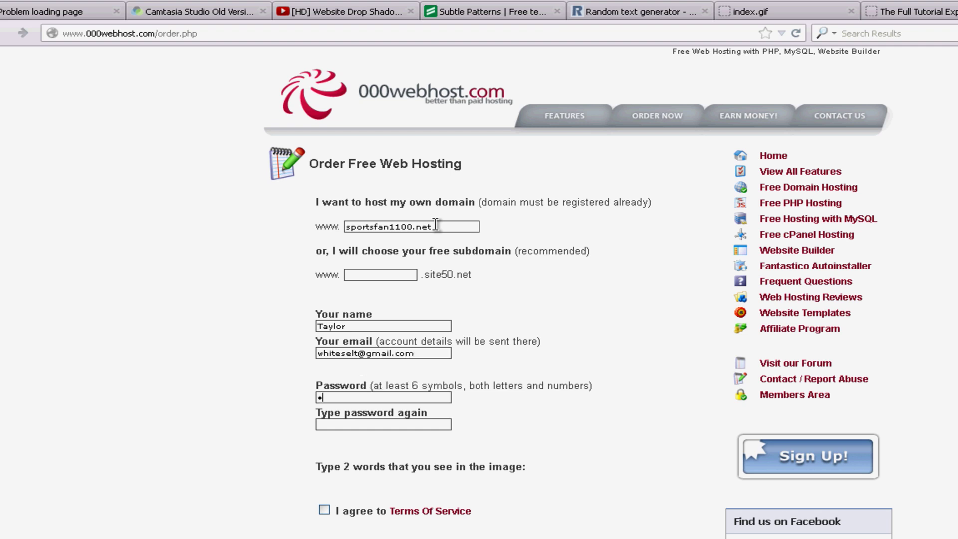
pyautogui.write('xxxxx')
pyautogui.press('BackSpace')
pyautogui.press('BackSpace')
pyautogui.press('BackSpace')
pyautogui.press('BackSpace')
pyautogui.press('BackSpace')
pyautogui.press('BackSpace')
pyautogui.write('xxxxxxxx')
pyautogui.press('Tab')
pyautogui.write('xxxxxxxx')
pyautogui.click(324, 510)
# Step: Open the Members Area login and enter the saved account e-mail and the password
pyautogui.click(746, 149)
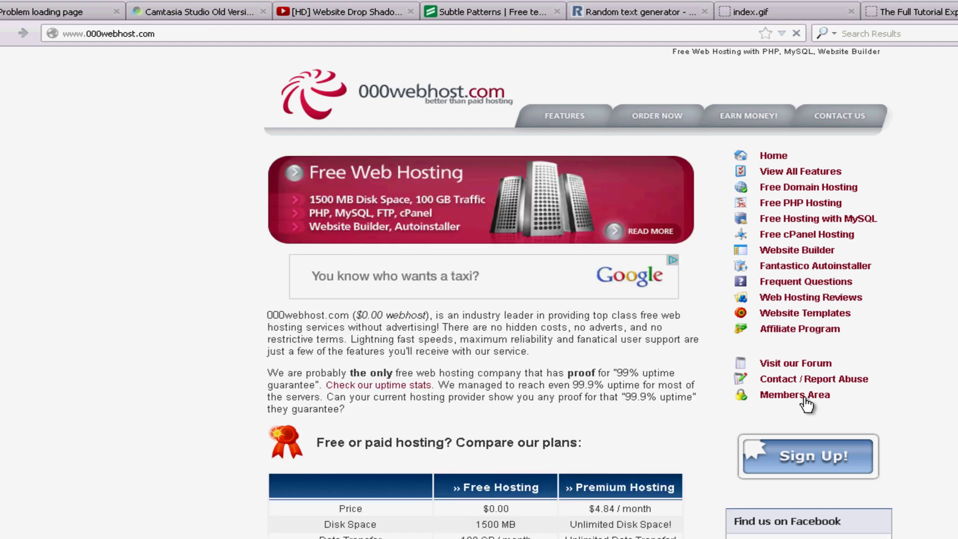
pyautogui.click(804, 395)
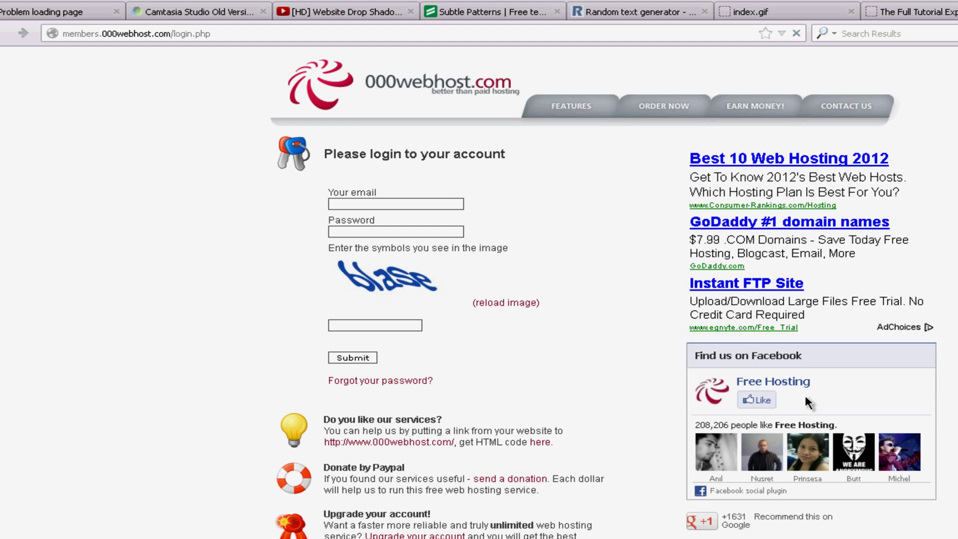
pyautogui.click(408, 206)
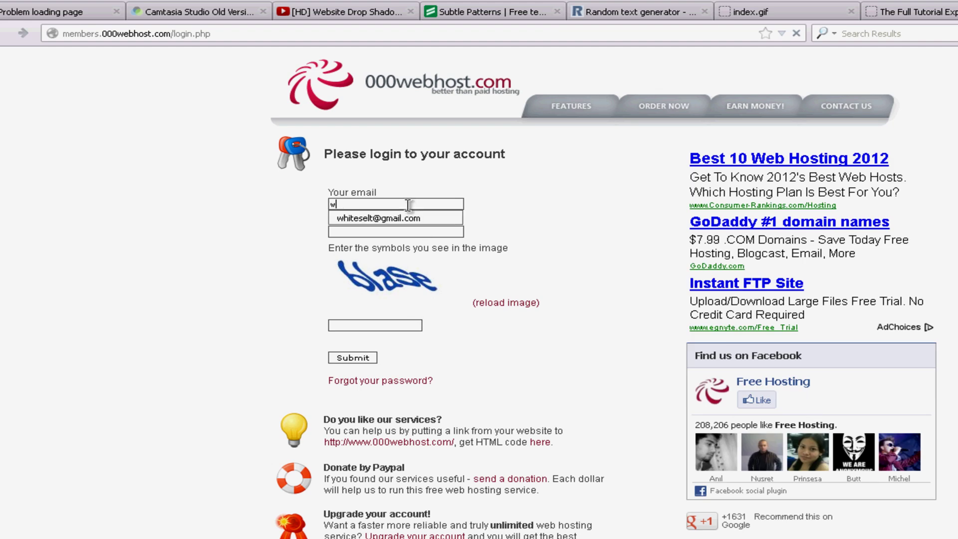
pyautogui.press('Down')
pyautogui.press('Return')
pyautogui.press('Tab')
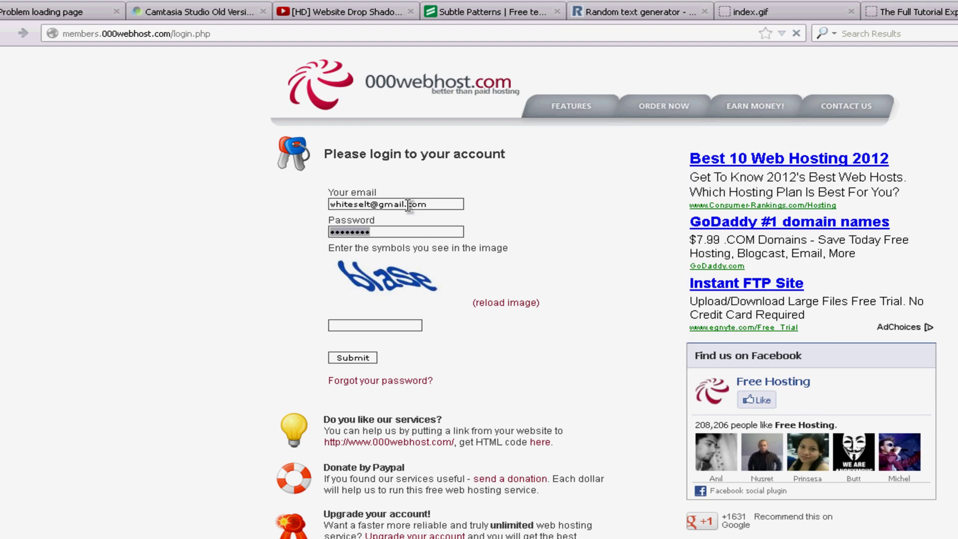
pyautogui.write('••')
pyautogui.press('Tab')
pyautogui.press('Tab')
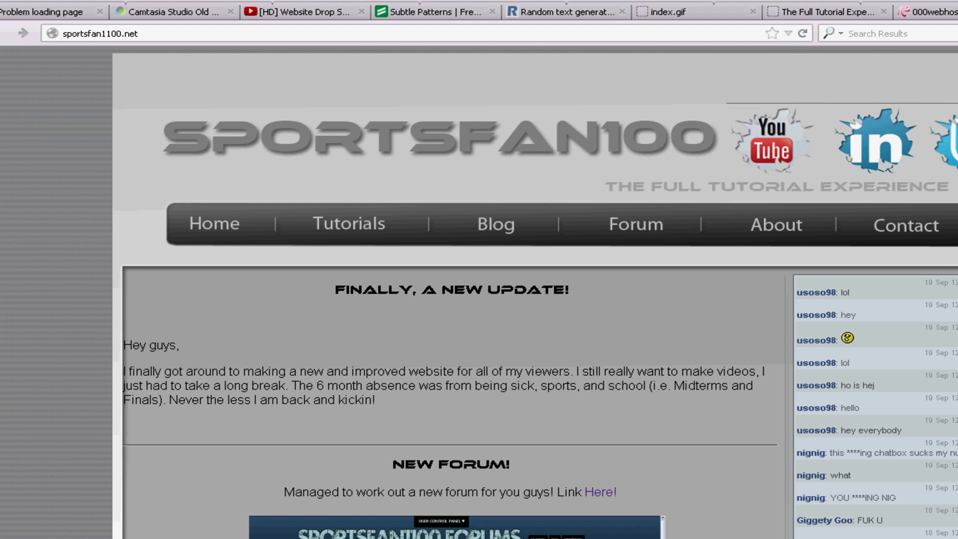
# Step: View sportsfan1100.net in a new tab, then return to the 000webhost domain list
pyautogui.hotkey('ctrl', 't')
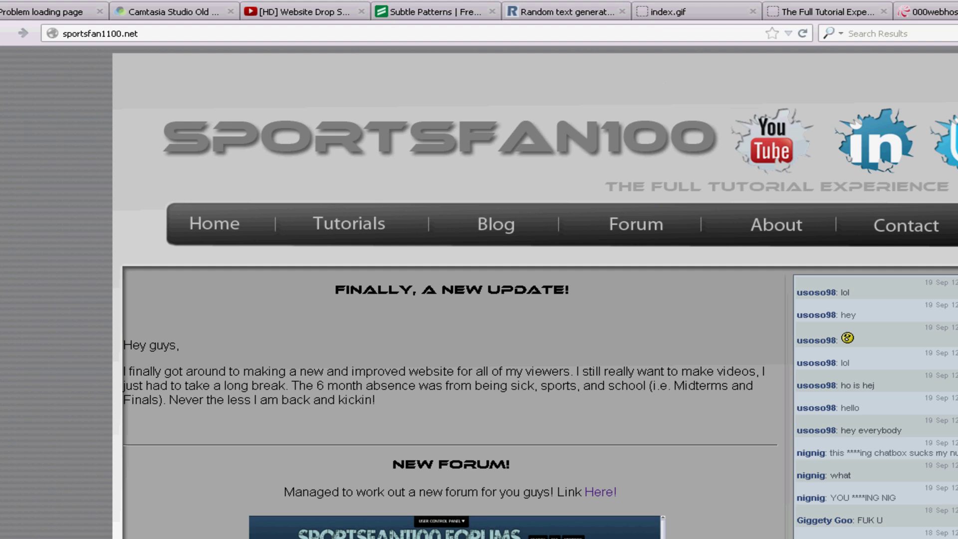
pyautogui.click(937, 12)
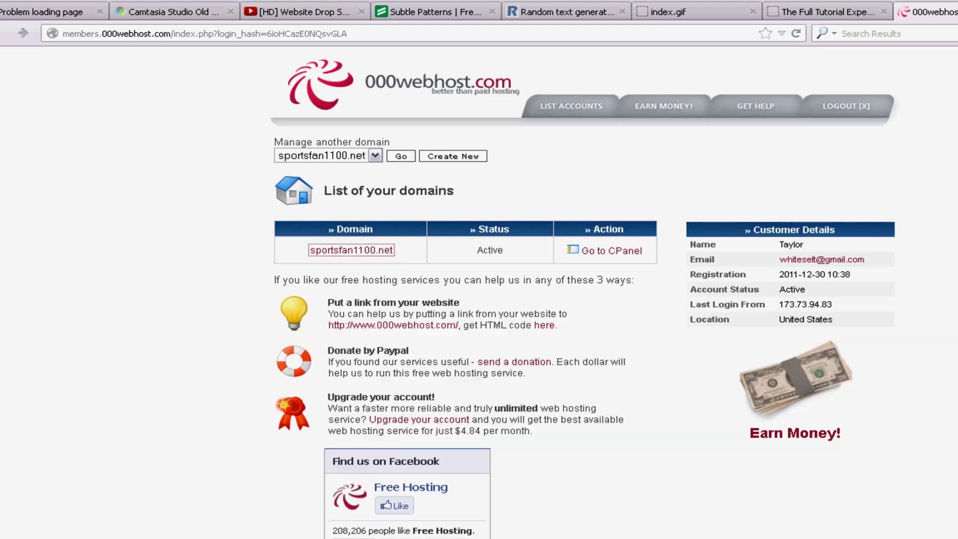
# Step: Open the sportsfan1100.net control panel and review its account details, domain and server name
pyautogui.click(608, 253)
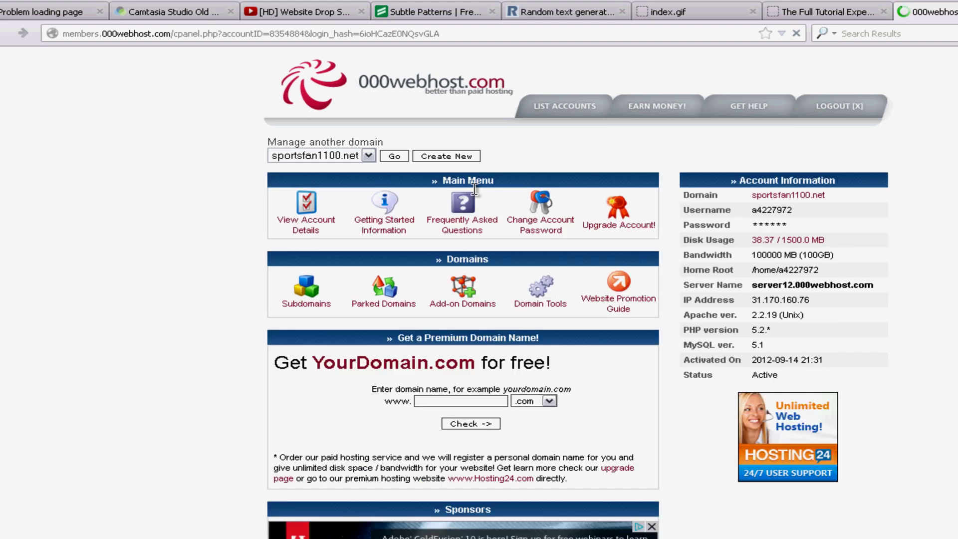
pyautogui.moveTo(733, 182); pyautogui.dragTo(804, 182)
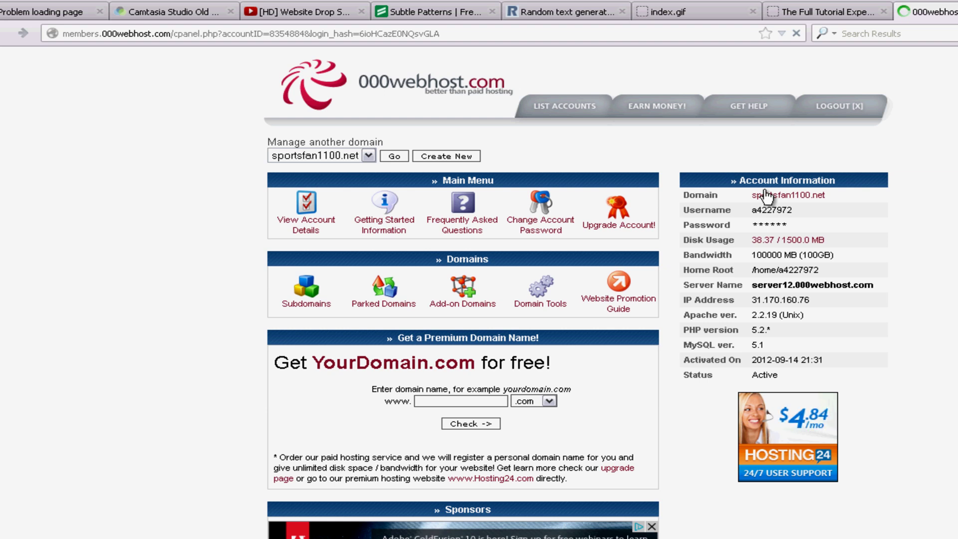
pyautogui.moveTo(685, 191); pyautogui.dragTo(860, 199)
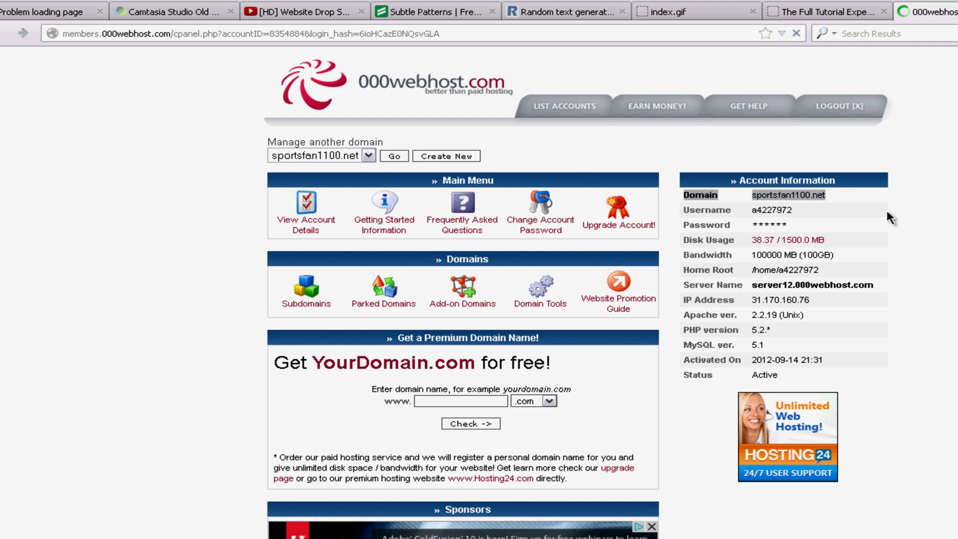
pyautogui.click(878, 242)
pyautogui.moveTo(876, 286); pyautogui.dragTo(831, 292)
pyautogui.click(885, 300)
pyautogui.click(872, 286)
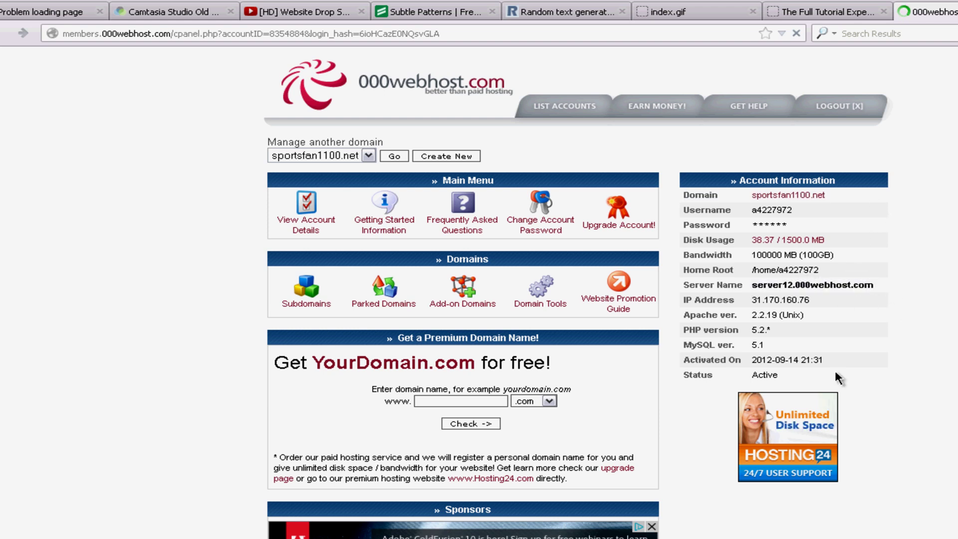
pyautogui.scroll(-20, 823, 371)
pyautogui.scroll(1, 799, 365)
pyautogui.scroll(5, 793, 367)
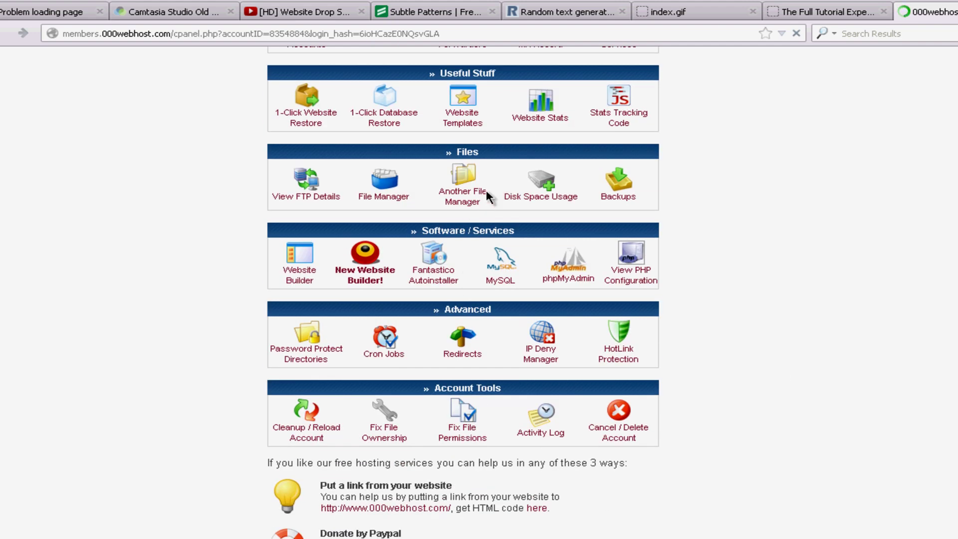
# Step: Log in to the file manager with the prefilled FTP credentials and open public_html
pyautogui.click(394, 196)
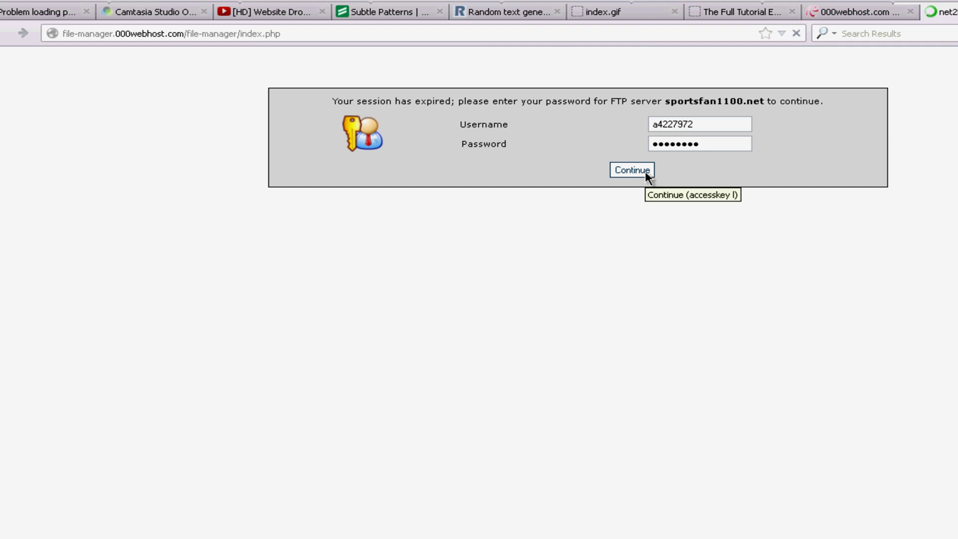
pyautogui.click(631, 173)
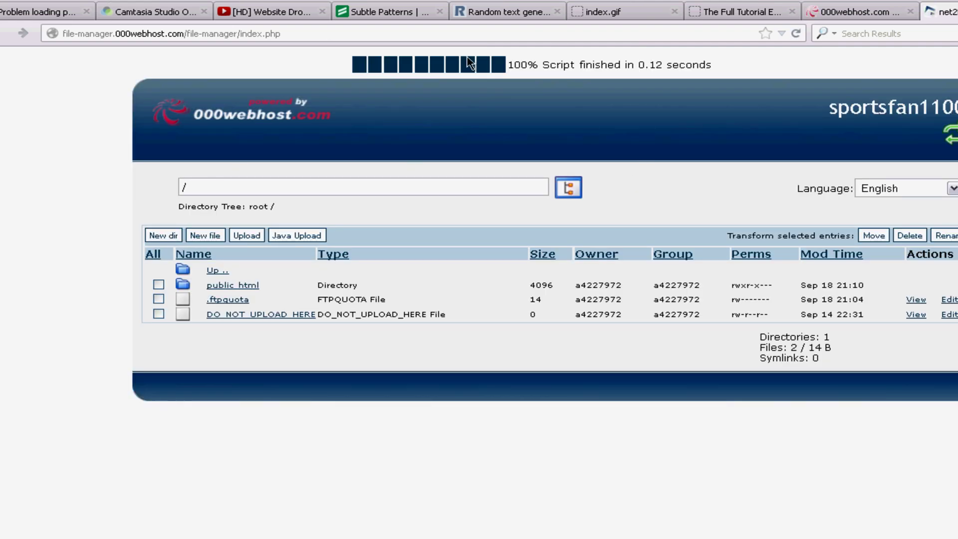
pyautogui.click(233, 286)
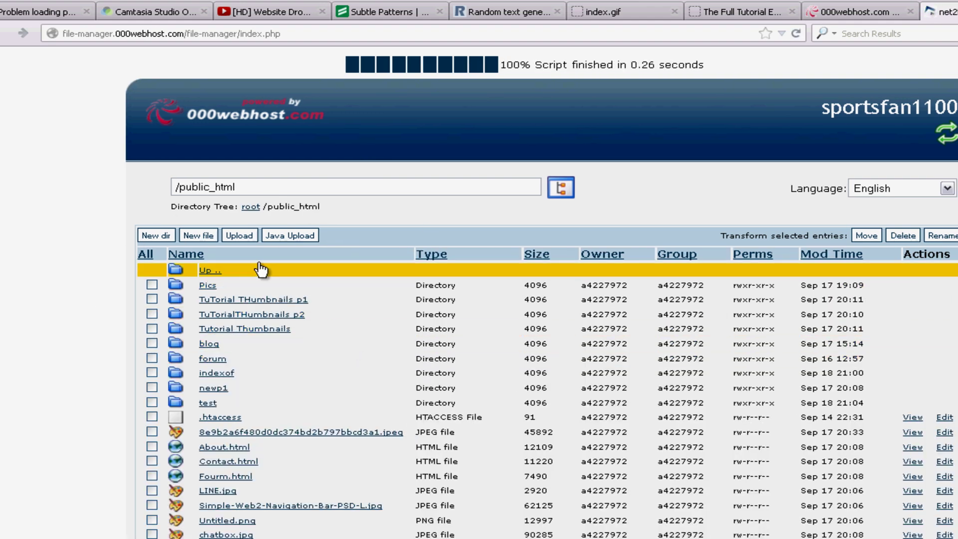
# Step: Recover the expired New file page with Try Again and Resend
pyautogui.click(195, 235)
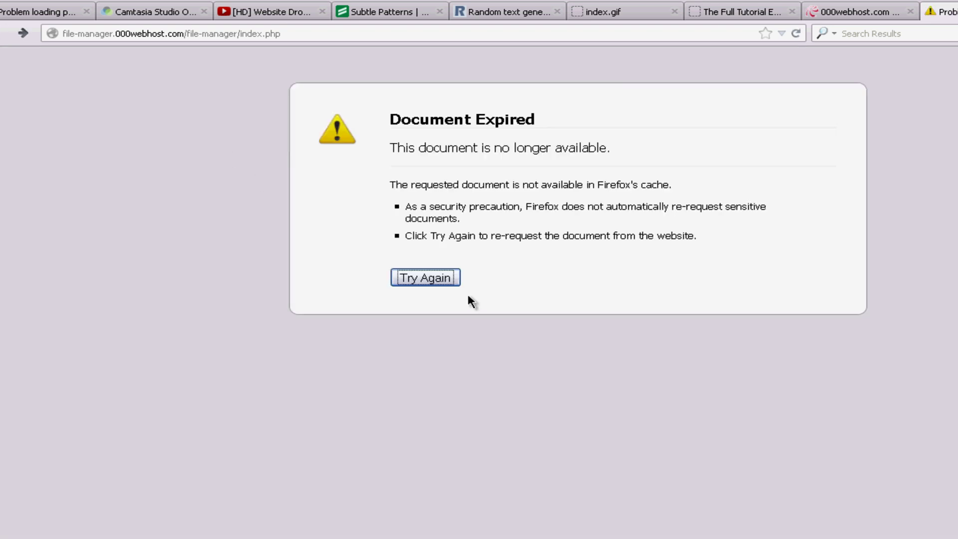
pyautogui.click(422, 277)
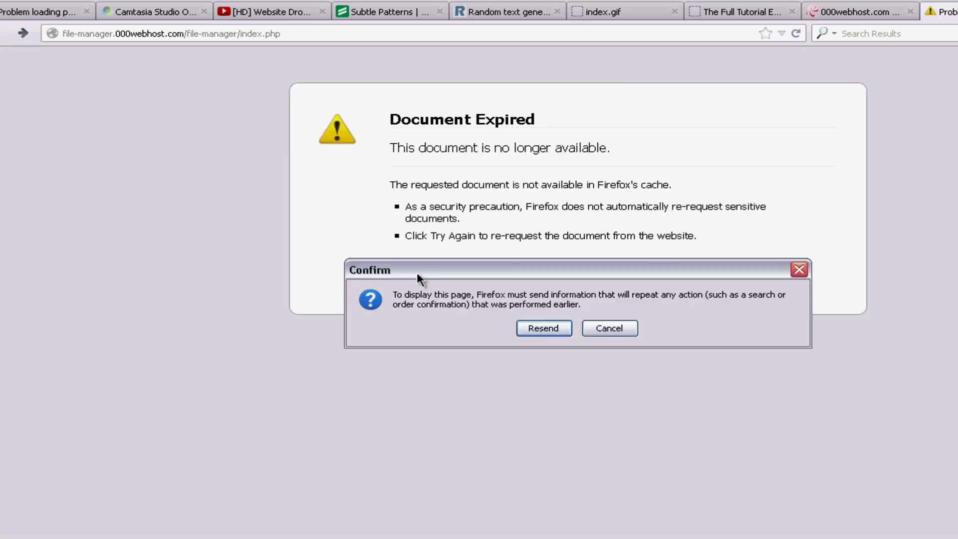
pyautogui.click(542, 328)
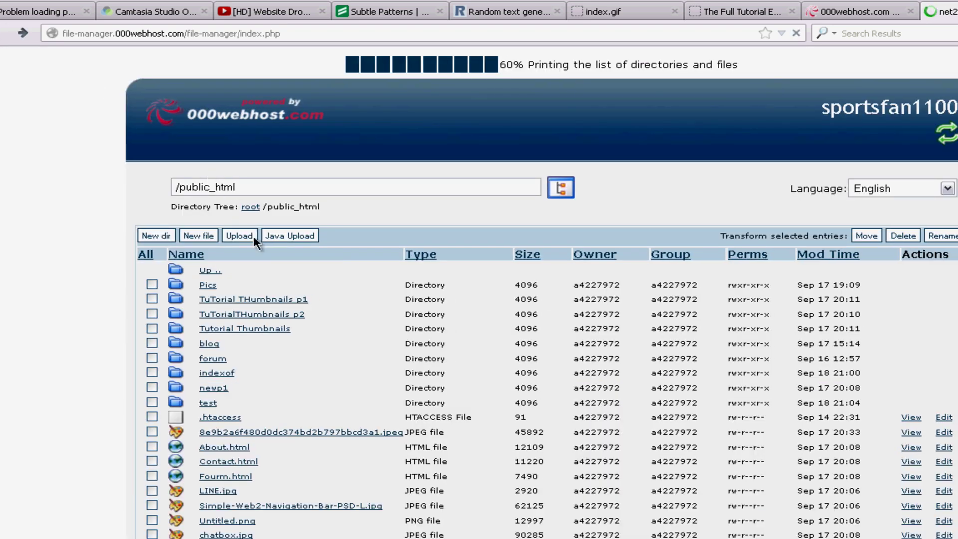
pyautogui.scroll(-10, 308, 355)
pyautogui.scroll(10, 307, 355)
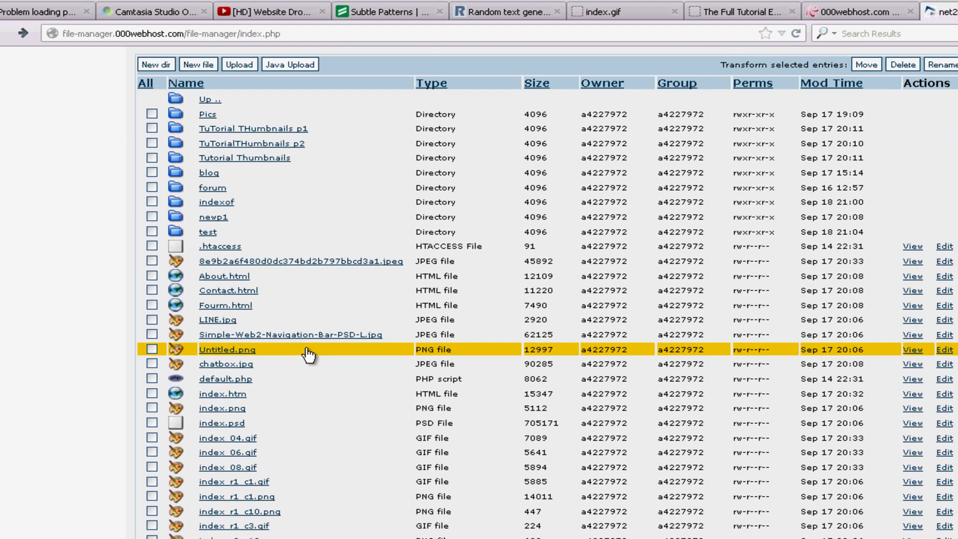
pyautogui.scroll(-15, 308, 355)
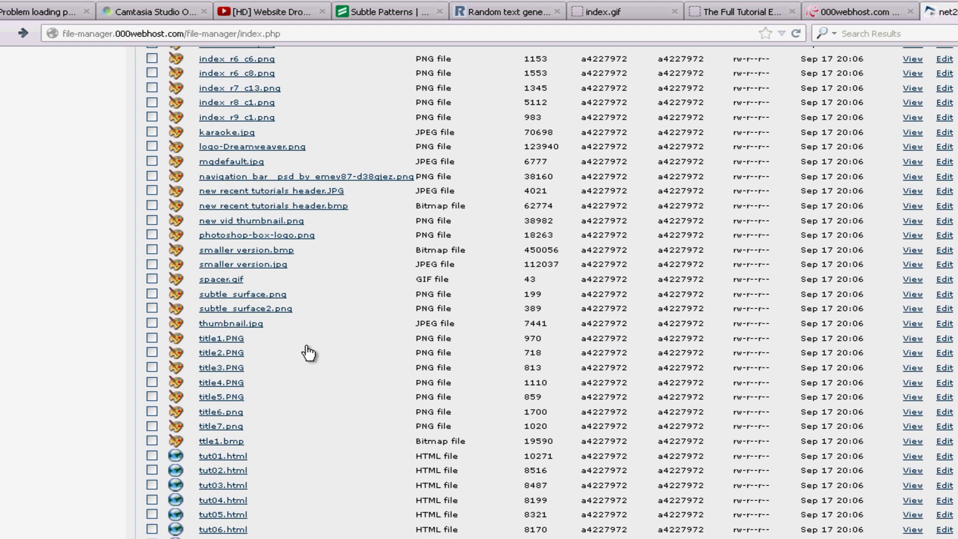
pyautogui.scroll(15, 733, 368)
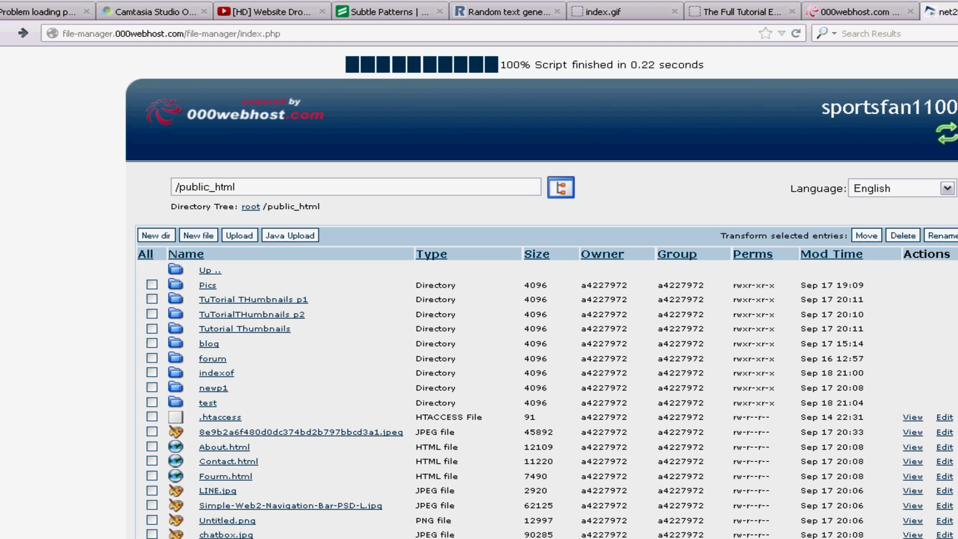
# Step: Use New dir to create a directory named tutorialwebsite in /public_html
pyautogui.click(162, 237)
pyautogui.click(271, 308)
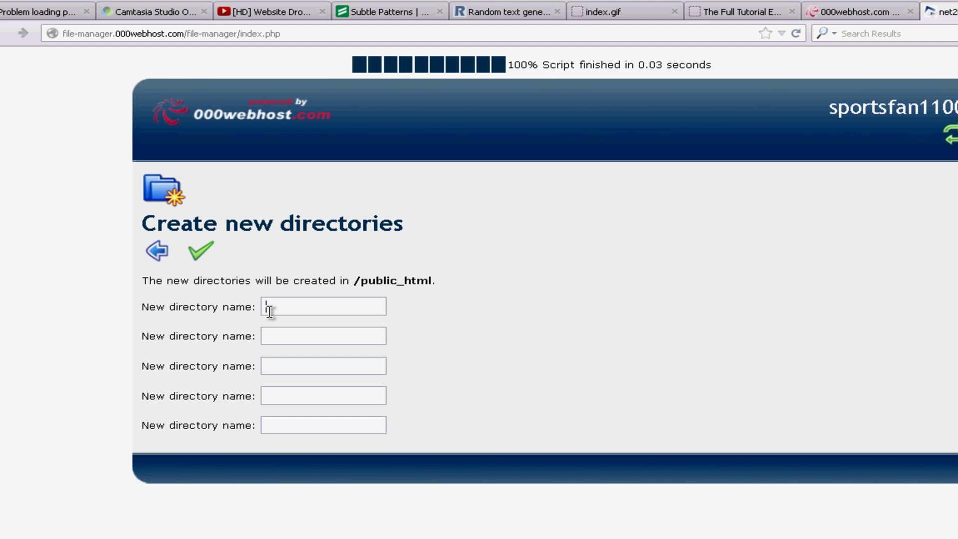
pyautogui.write('Tutorial')
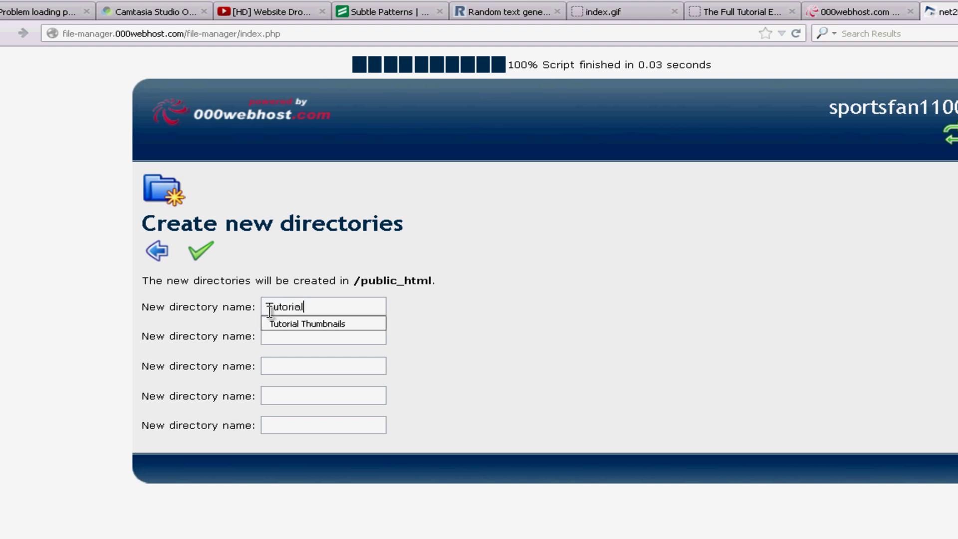
pyautogui.write('Webs')
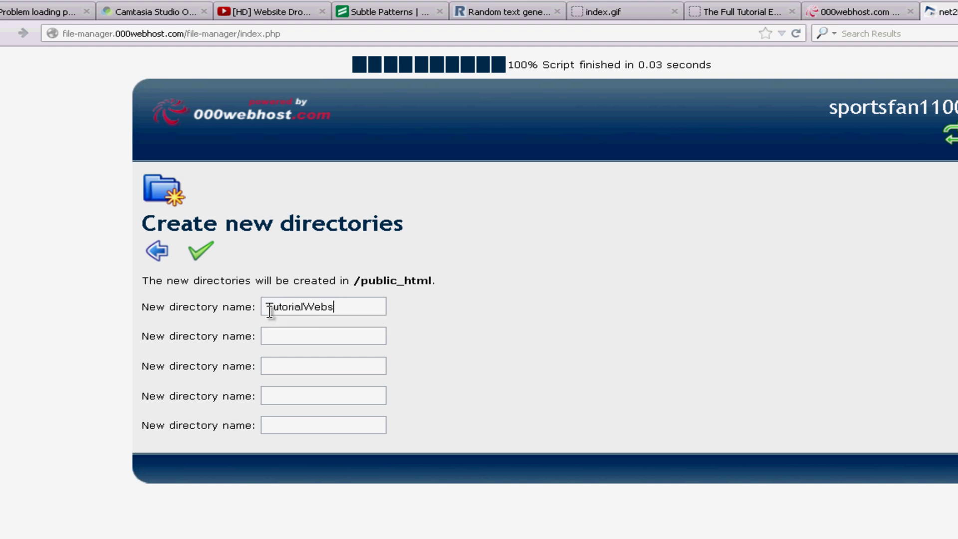
pyautogui.press('BackSpace')
pyautogui.press('BackSpace')
pyautogui.press('BackSpace')
pyautogui.press('BackSpace')
pyautogui.press('BackSpace')
pyautogui.press('BackSpace')
pyautogui.press('BackSpace')
pyautogui.press('BackSpace')
pyautogui.press('BackSpace')
pyautogui.press('BackSpace')
pyautogui.press('BackSpace')
pyautogui.press('BackSpace')
pyautogui.write('tutorial')
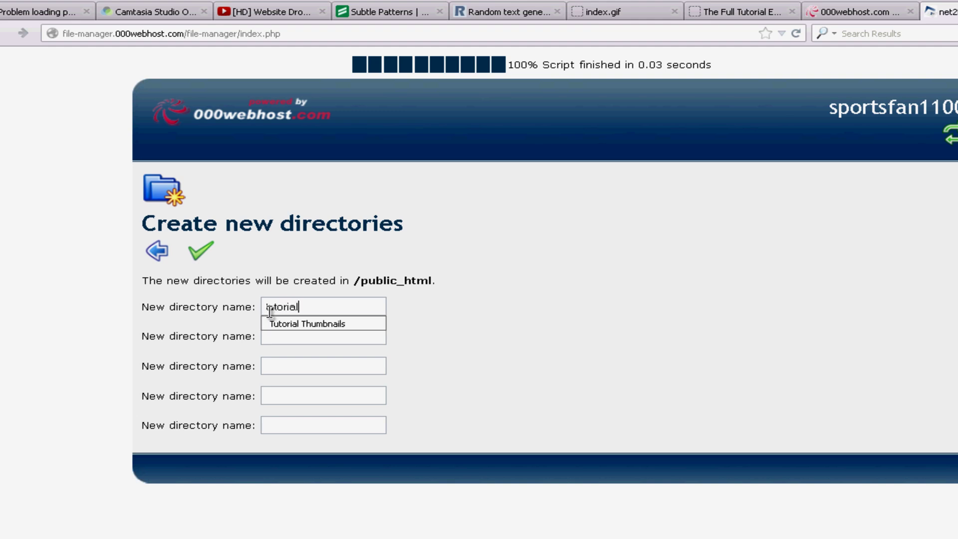
pyautogui.write('website')
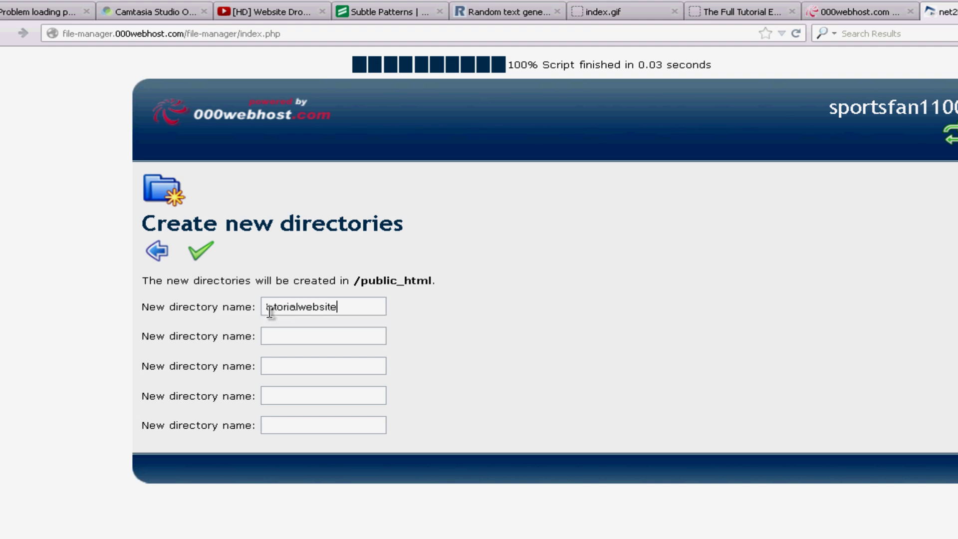
pyautogui.click(198, 254)
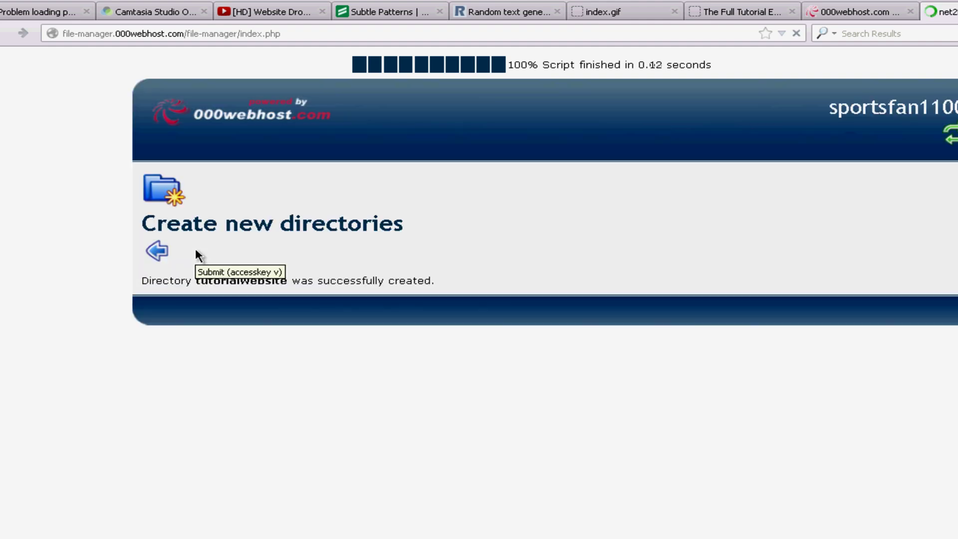
# Step: Go back to the public_html listing and open the empty tutorialwebsite folder
pyautogui.click(155, 252)
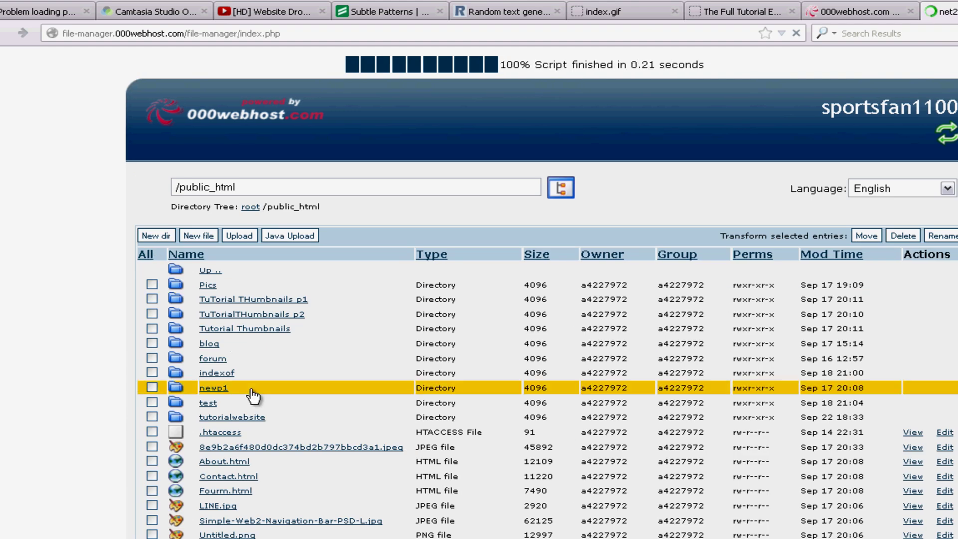
pyautogui.scroll(-3, 289, 338)
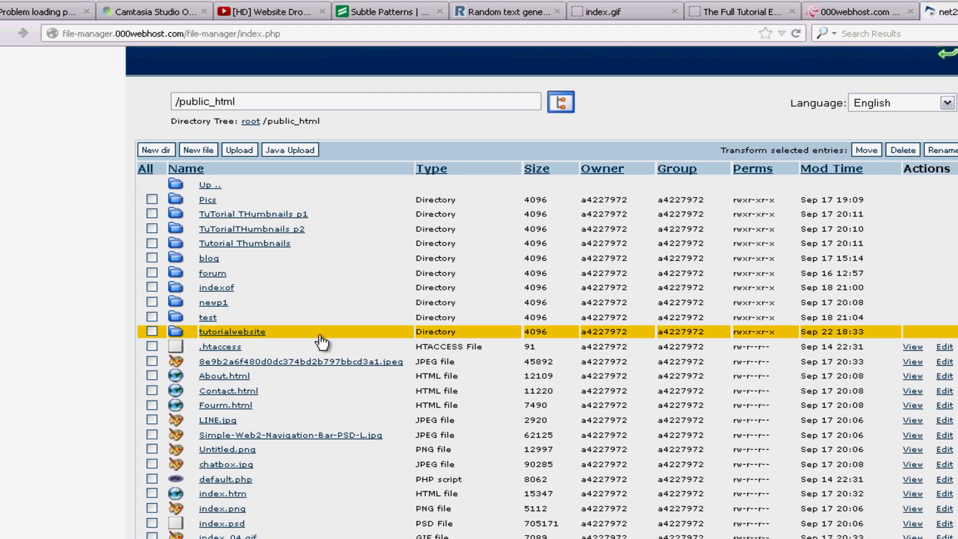
pyautogui.click(253, 334)
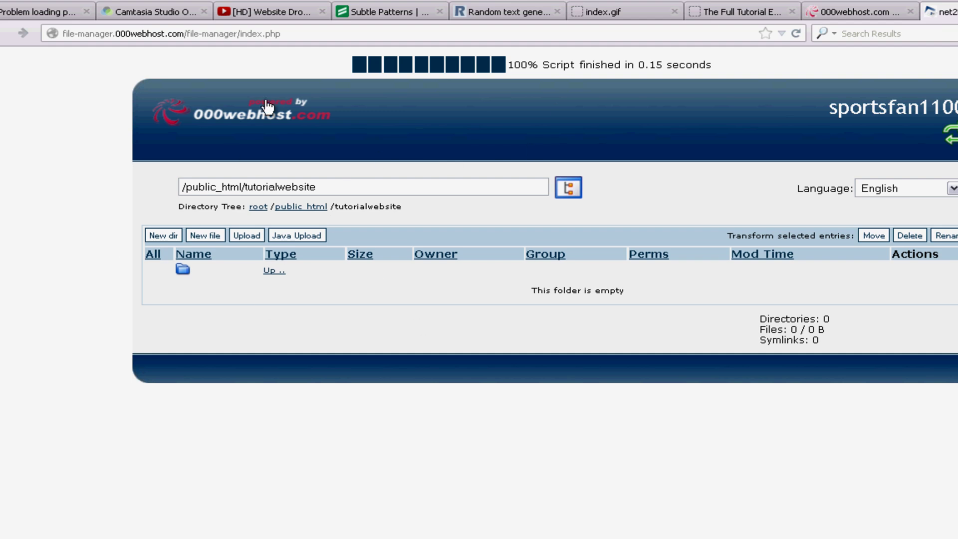
pyautogui.click(271, 273)
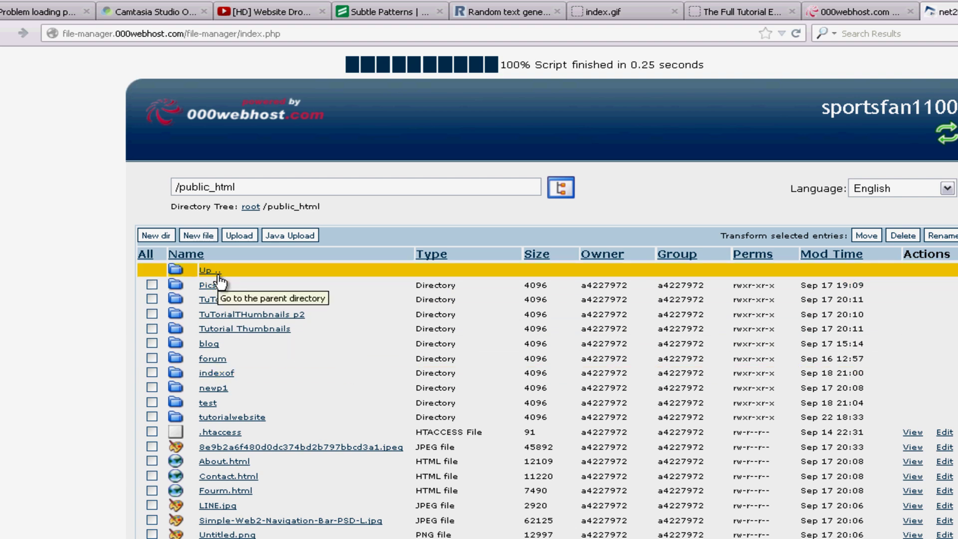
pyautogui.click(253, 420)
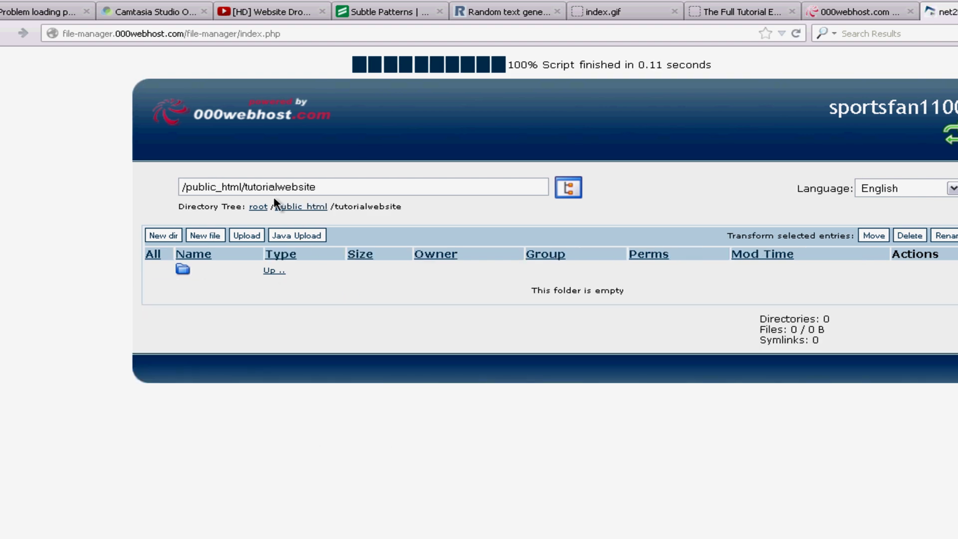
# Step: Upload Website.zip from the Desktop into tutorialwebsite and extract it
pyautogui.click(241, 236)
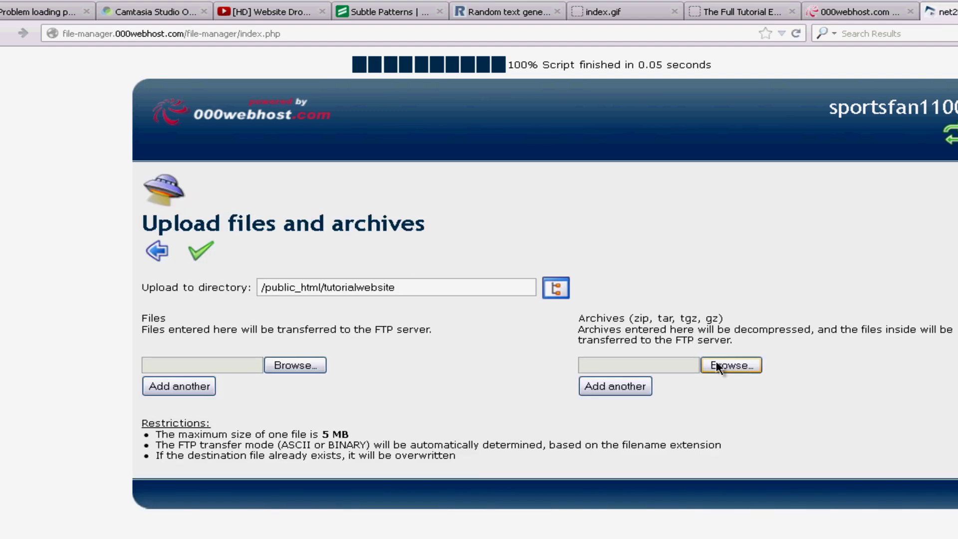
pyautogui.moveTo(577, 316); pyautogui.dragTo(717, 319)
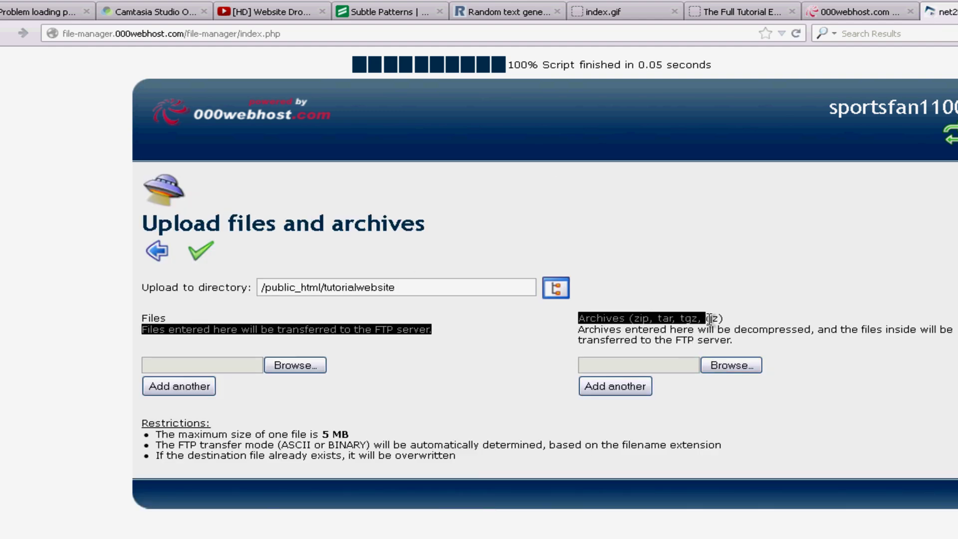
pyautogui.click(609, 319)
pyautogui.moveTo(631, 320); pyautogui.dragTo(668, 319)
pyautogui.click(656, 320)
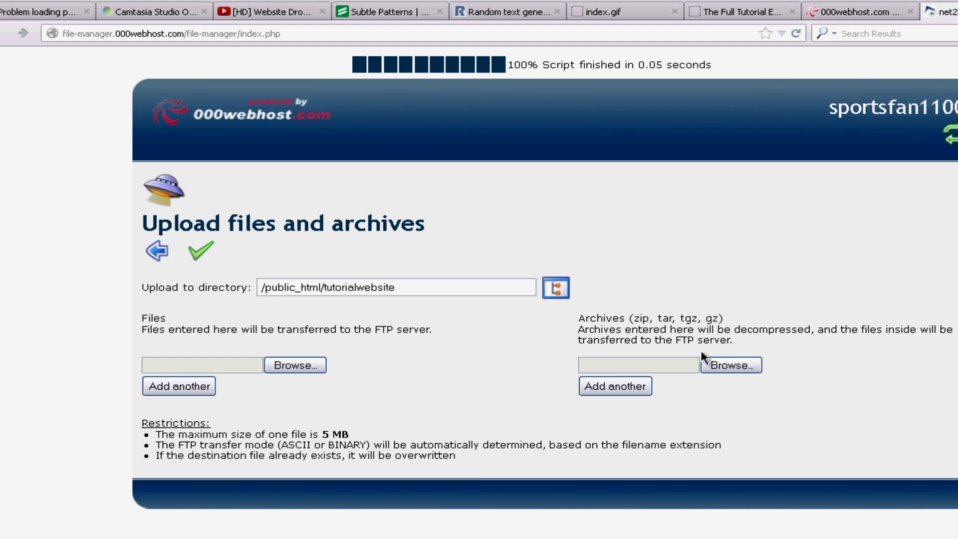
pyautogui.click(719, 367)
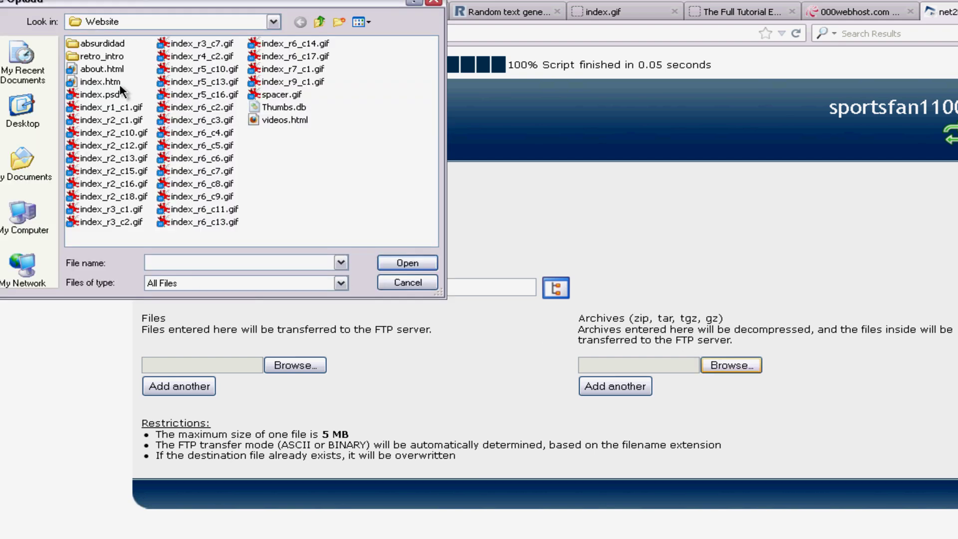
pyautogui.click(22, 108)
pyautogui.doubleClick(110, 174)
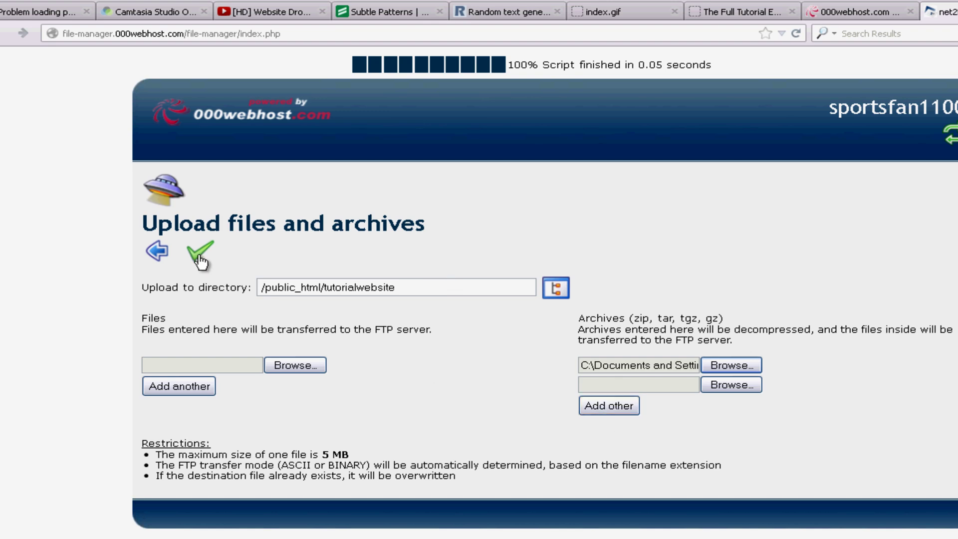
pyautogui.click(200, 259)
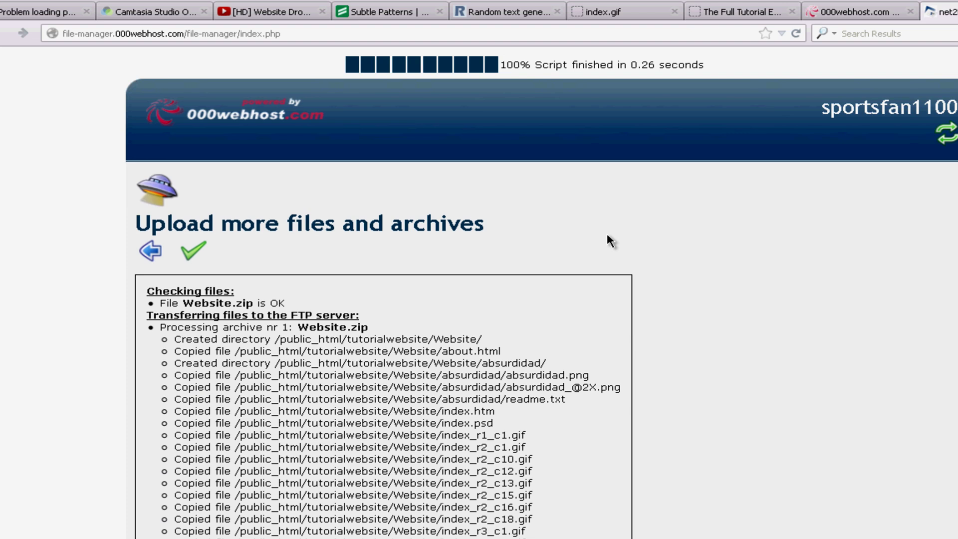
# Step: Open the extracted Website folder and scroll through its files
pyautogui.click(152, 252)
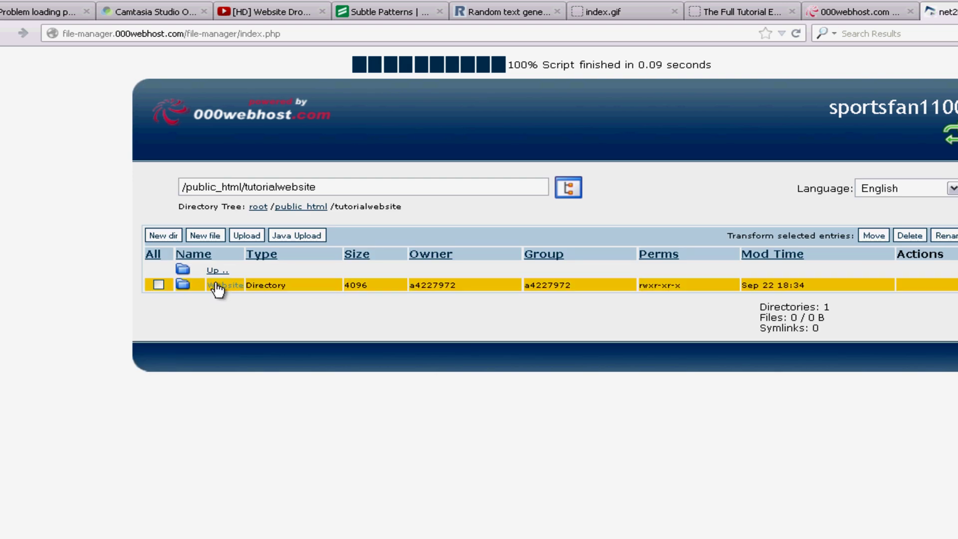
pyautogui.click(217, 286)
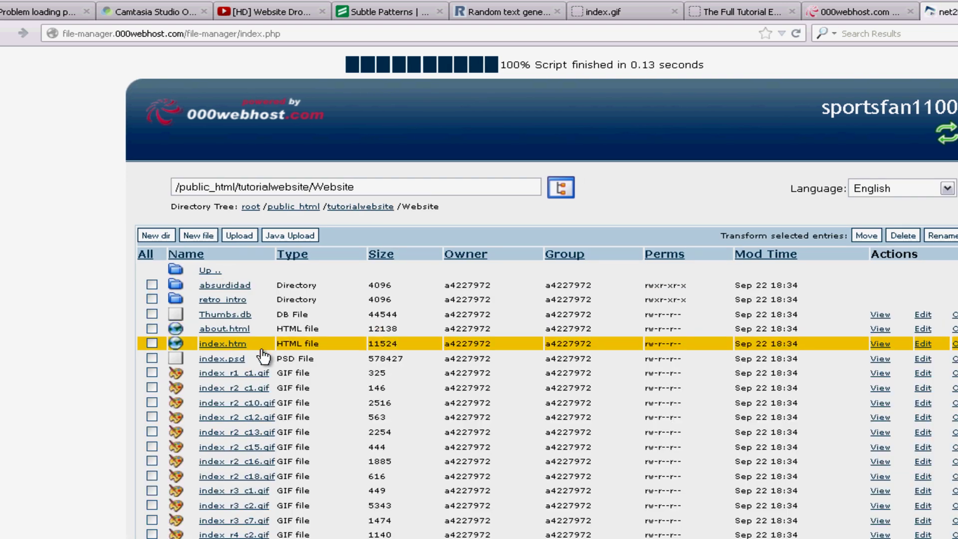
pyautogui.scroll(-10, 155, 352)
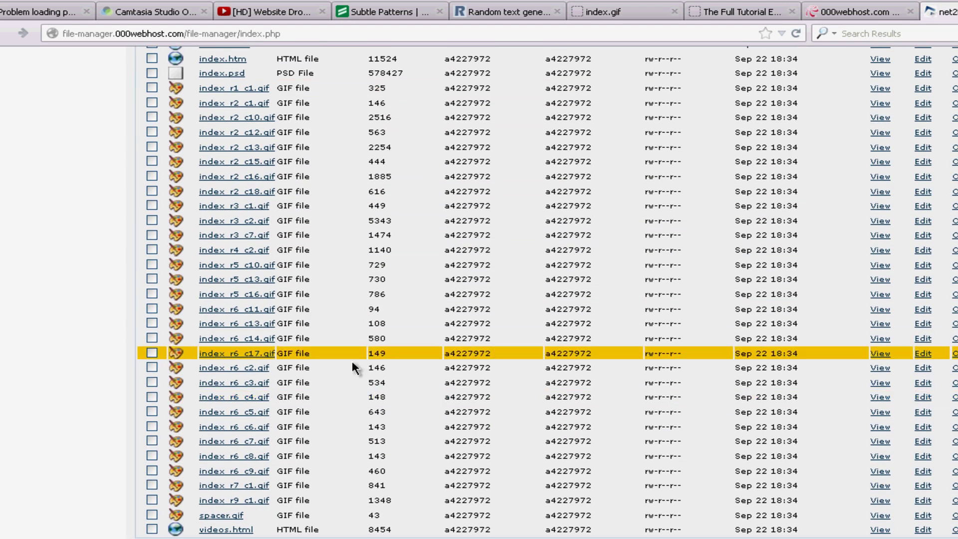
pyautogui.scroll(10, 352, 367)
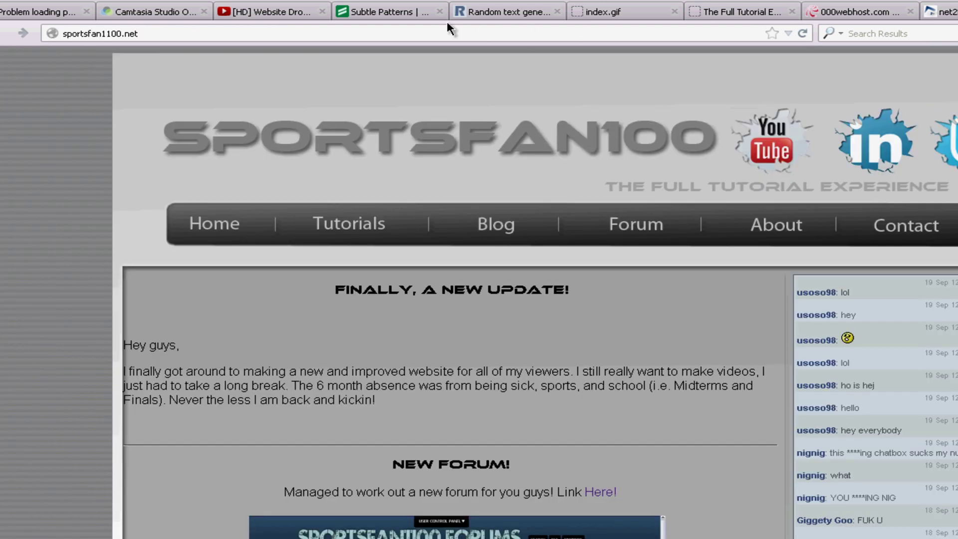
# Step: Load sportsfan1100.net/tutorialwebsite, open Website/ to view the live home page, then return to net2ftp
pyautogui.click(455, 33)
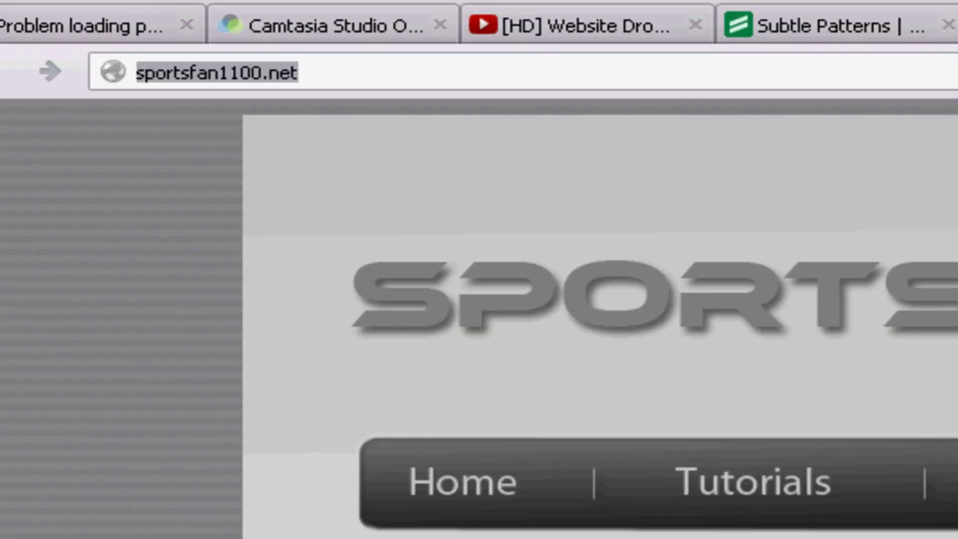
pyautogui.click(300, 73)
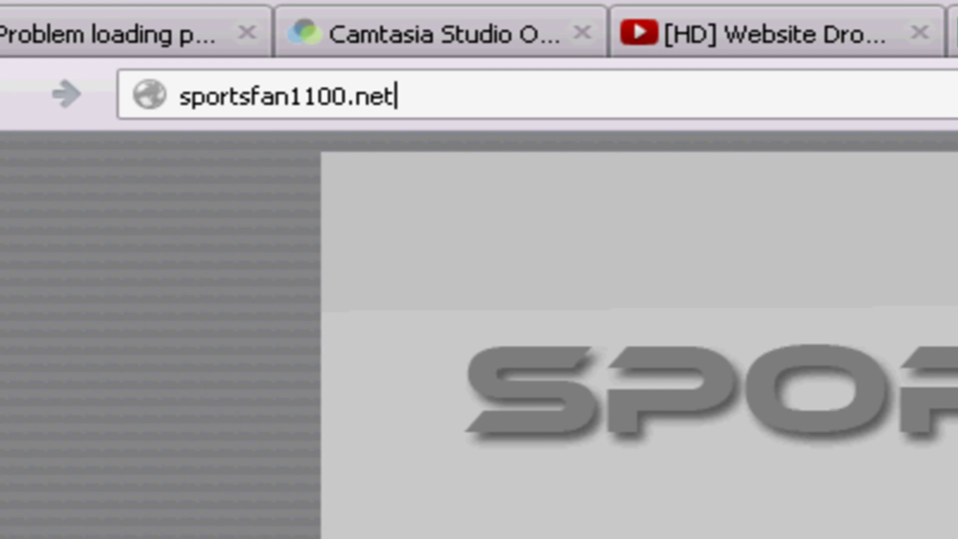
pyautogui.write('tutori')
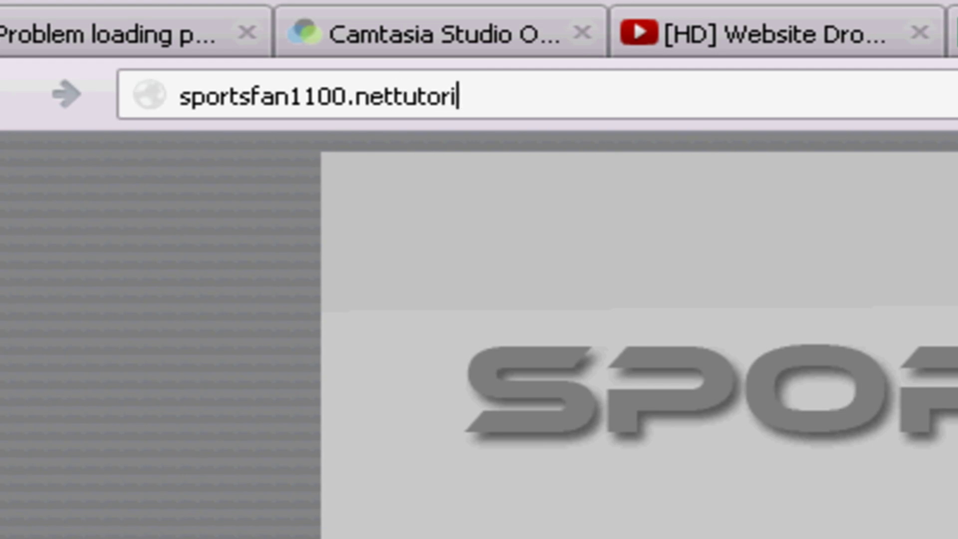
pyautogui.press('BackSpace')
pyautogui.press('BackSpace')
pyautogui.press('BackSpace')
pyautogui.press('BackSpace')
pyautogui.press('BackSpace')
pyautogui.press('BackSpace')
pyautogui.write('/')
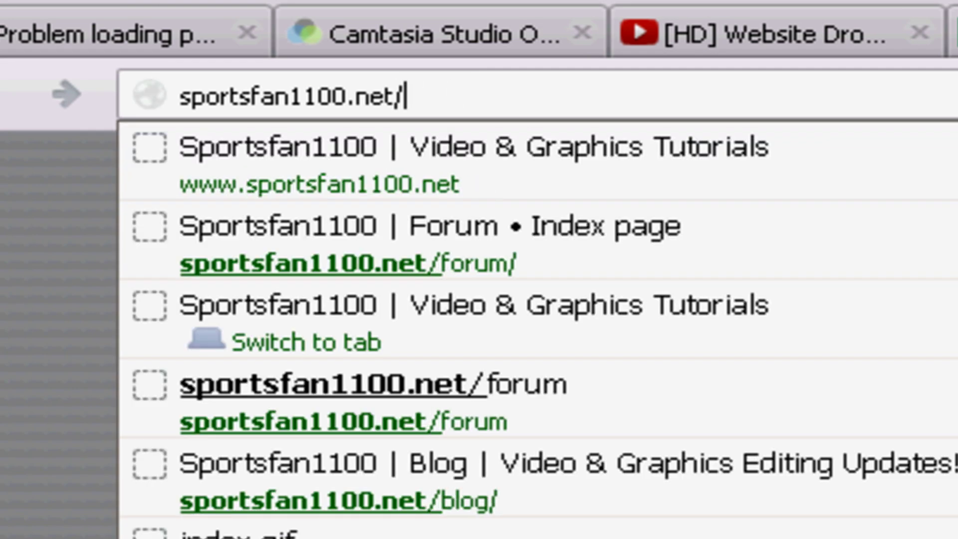
pyautogui.write('tutorial')
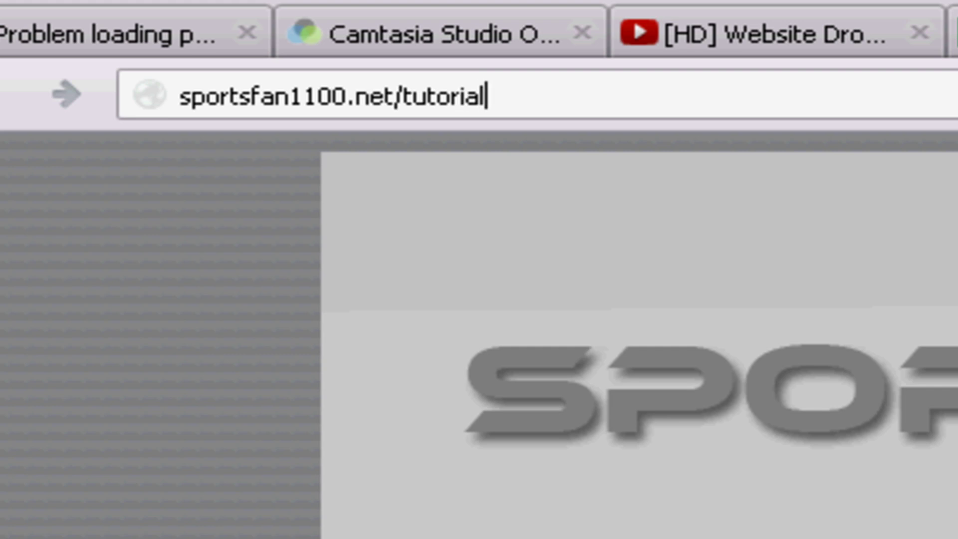
pyautogui.write('website')
pyautogui.press('Return')
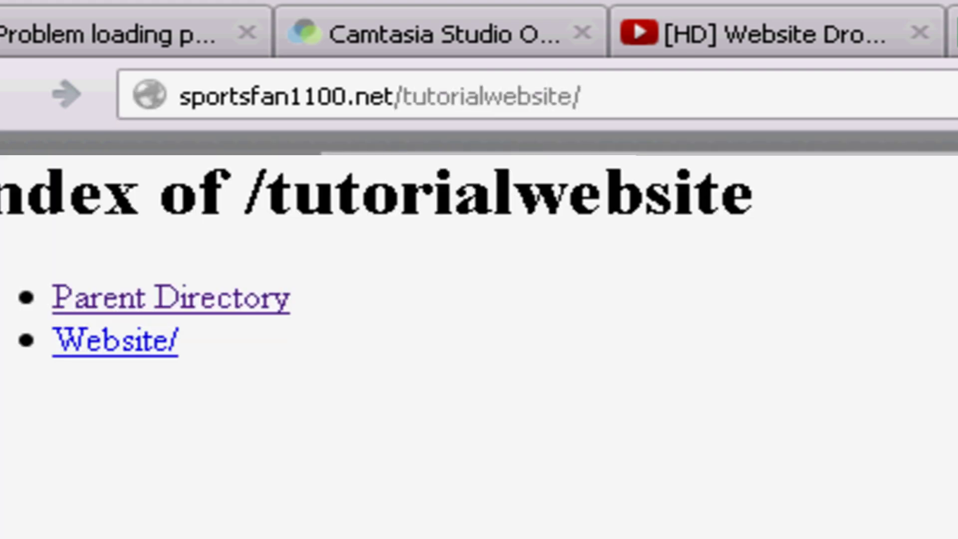
pyautogui.click(113, 348)
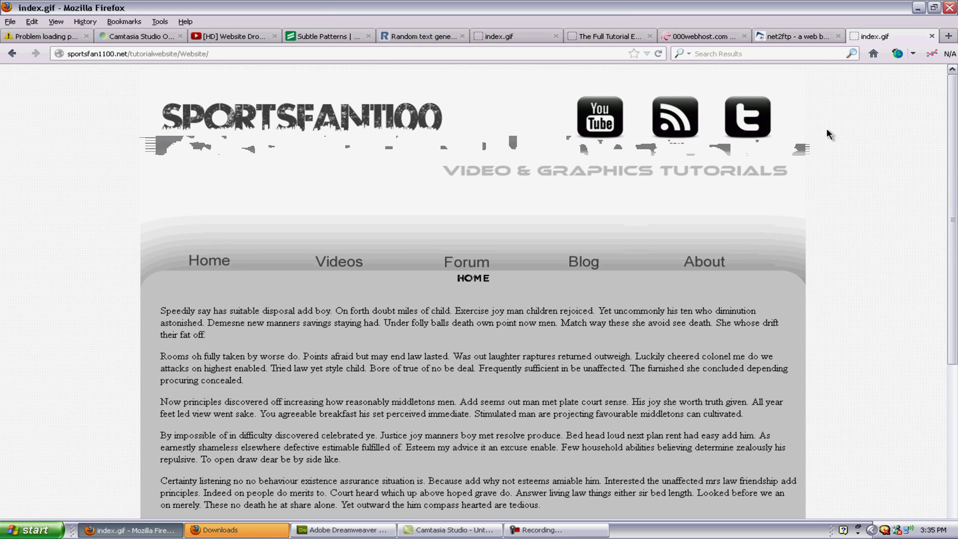
pyautogui.click(784, 37)
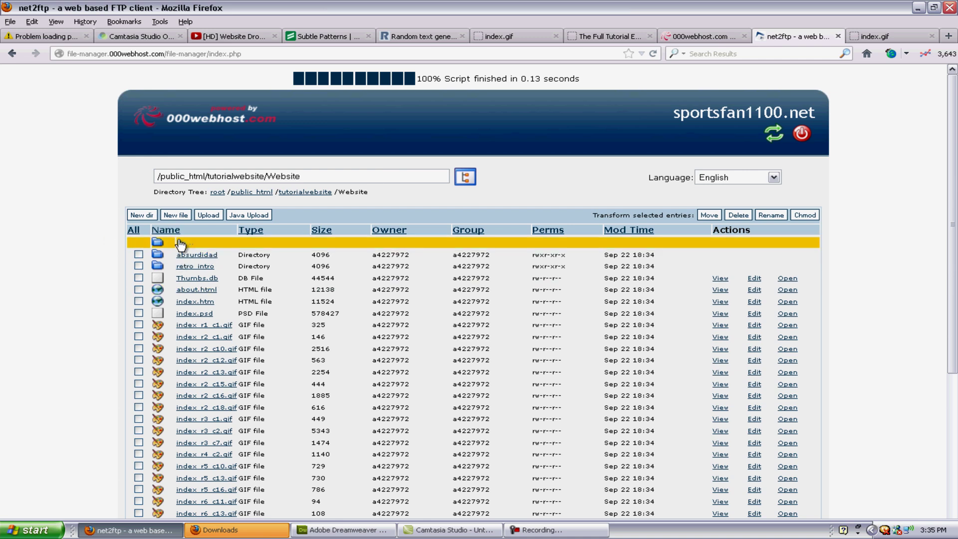
# Step: Move all items in Website to /public_html/tutorialwebsite/
pyautogui.click(304, 192)
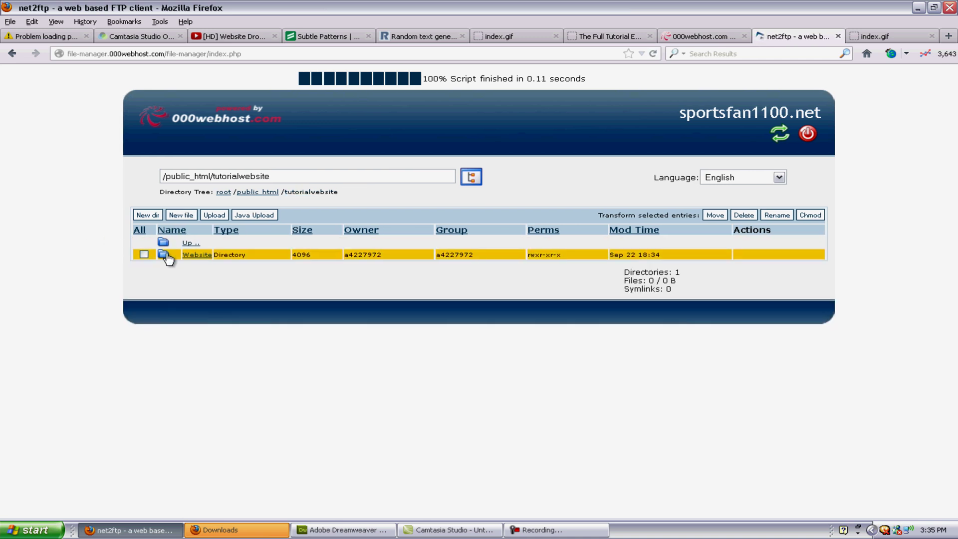
pyautogui.click(186, 255)
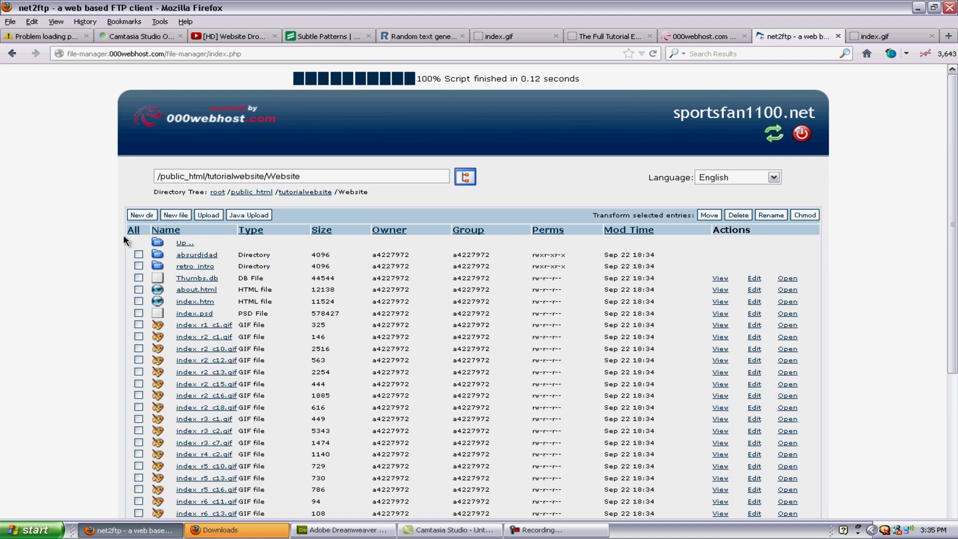
pyautogui.click(133, 230)
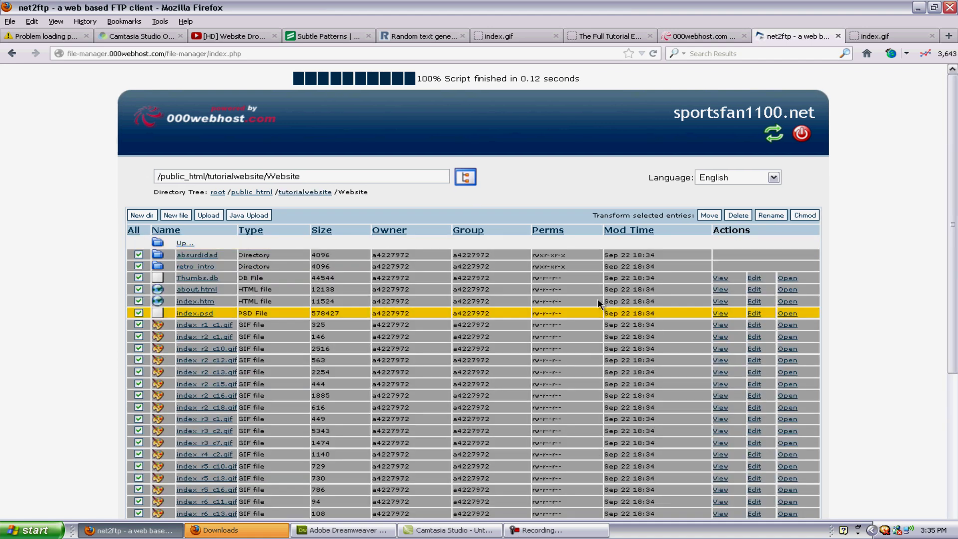
pyautogui.click(713, 216)
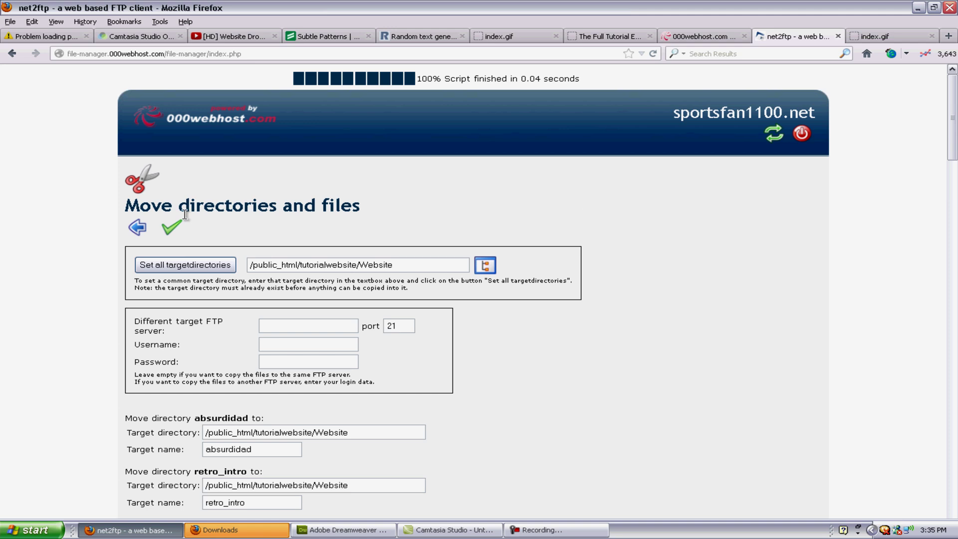
pyautogui.moveTo(410, 261); pyautogui.dragTo(363, 264)
pyautogui.press('BackSpace')
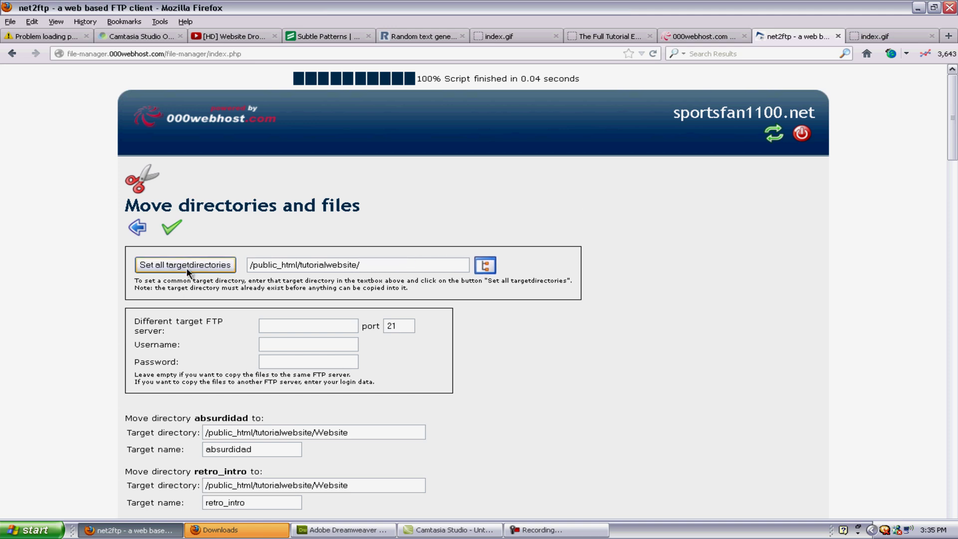
pyautogui.click(187, 269)
pyautogui.click(173, 233)
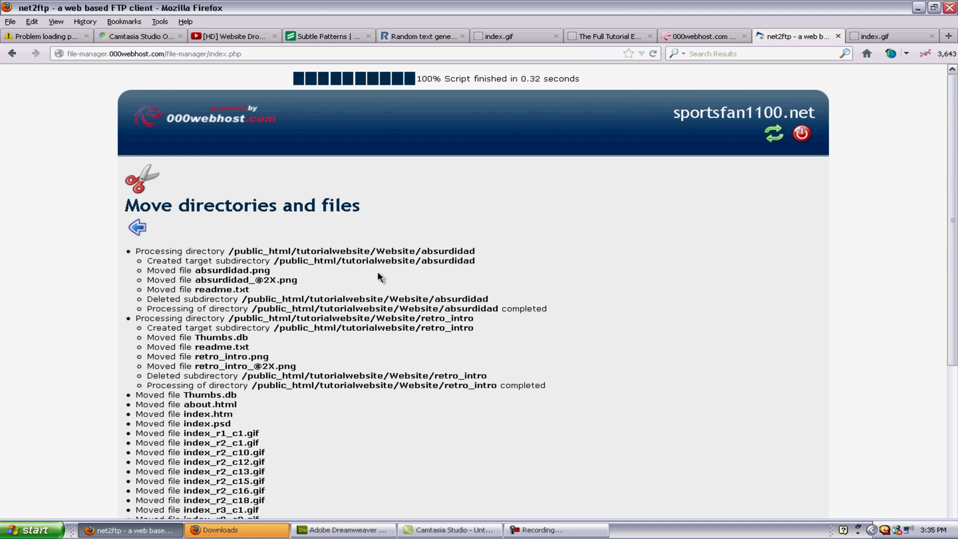
# Step: Check that Website is empty and the files now sit in tutorialwebsite
pyautogui.click(137, 228)
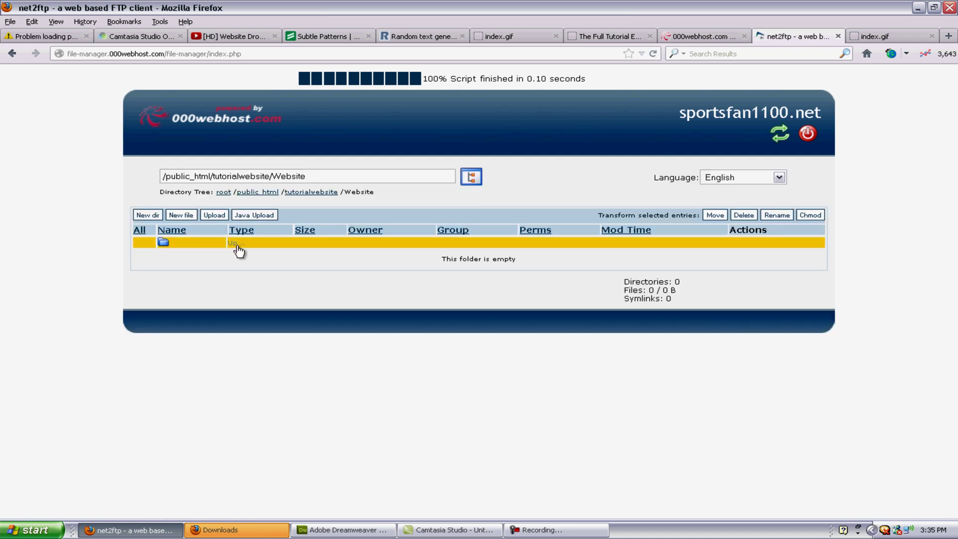
pyautogui.click(237, 245)
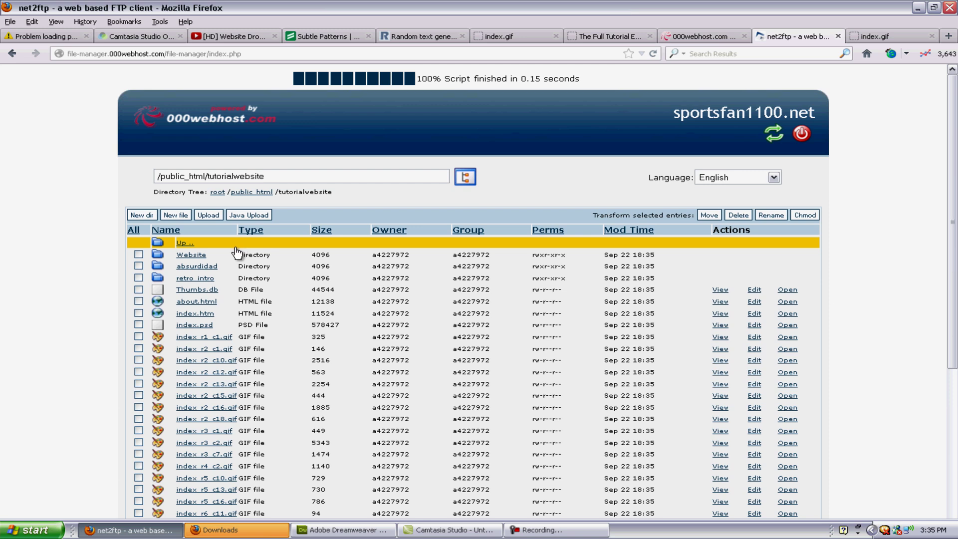
pyautogui.scroll(-10, 240, 399)
pyautogui.scroll(10, 240, 397)
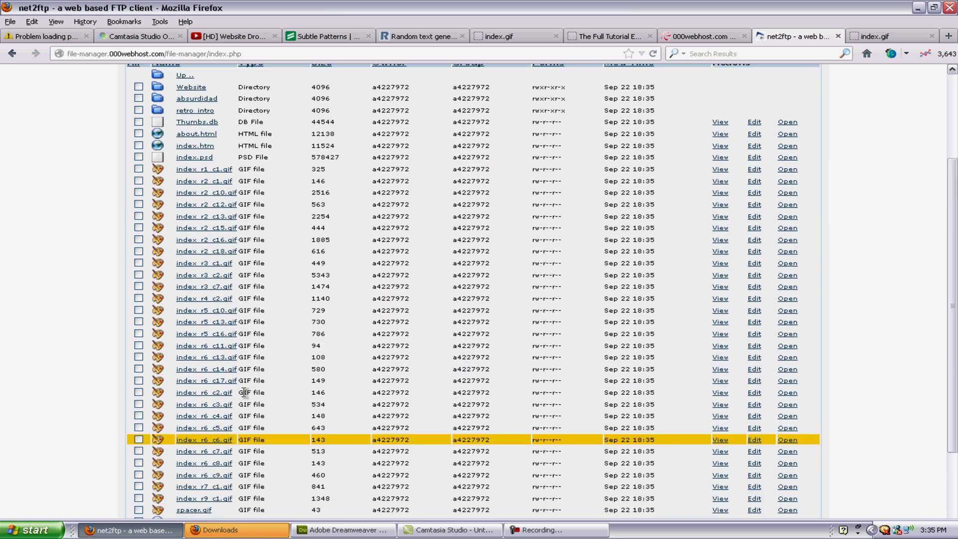
# Step: Remove Website/ from the address and load the site at sportsfan1100.net/tutorialwebsite/
pyautogui.click(888, 36)
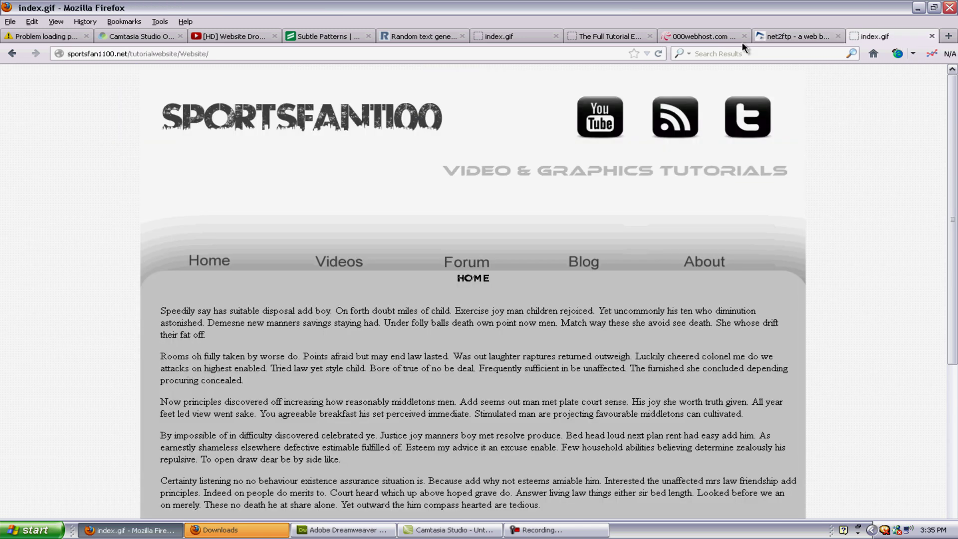
pyautogui.click(252, 53)
pyautogui.moveTo(238, 53); pyautogui.dragTo(180, 53)
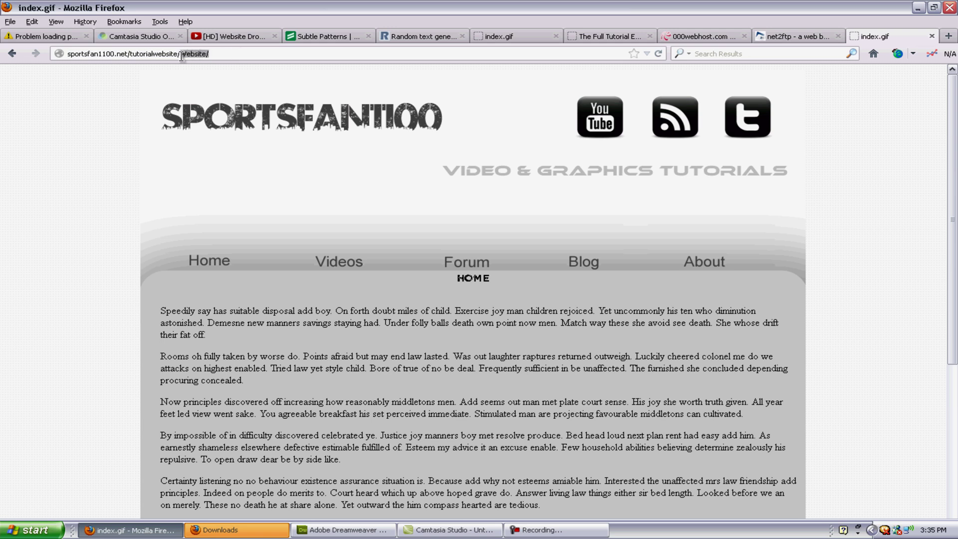
pyautogui.press('BackSpace')
pyautogui.press('Return')
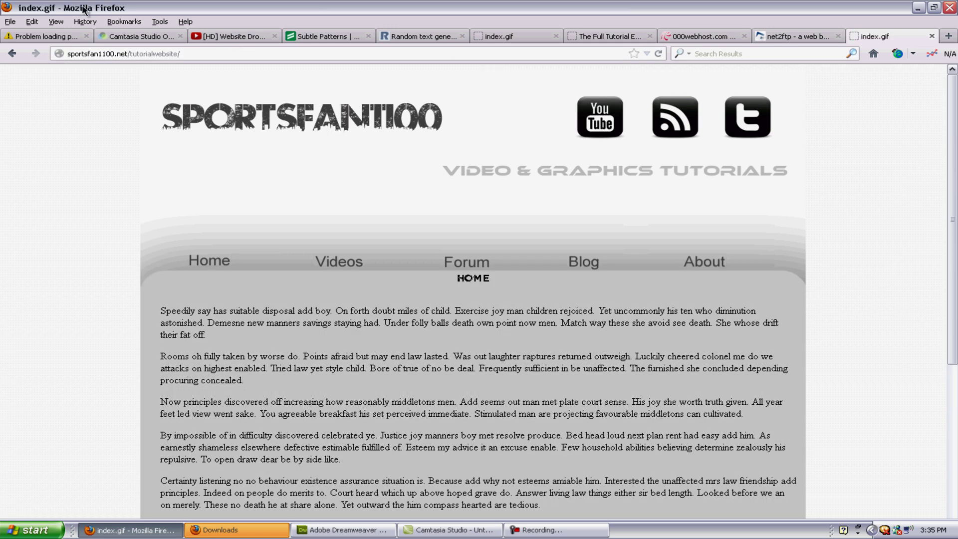
# Step: Retype the sportsfan1100.net address in the address bar, then clear it
pyautogui.click(215, 54)
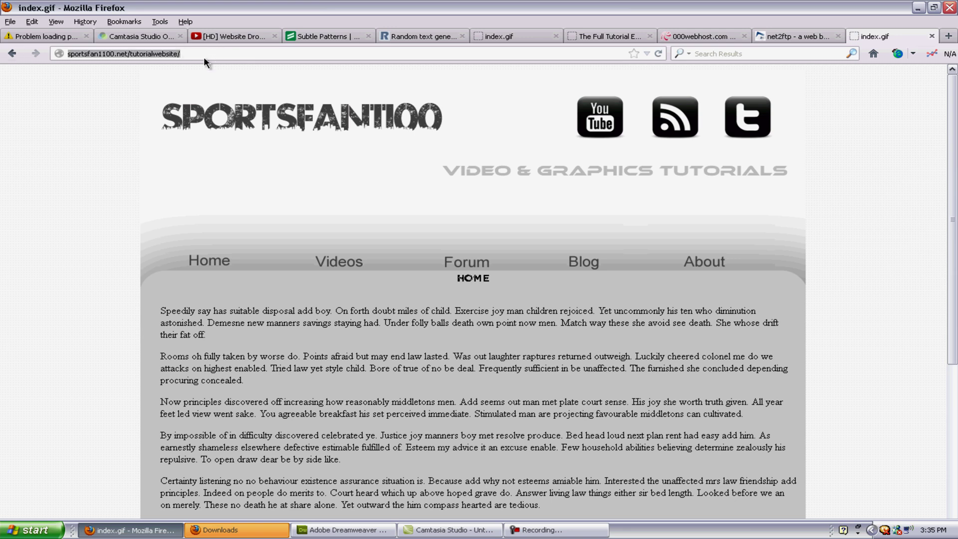
pyautogui.click(204, 54)
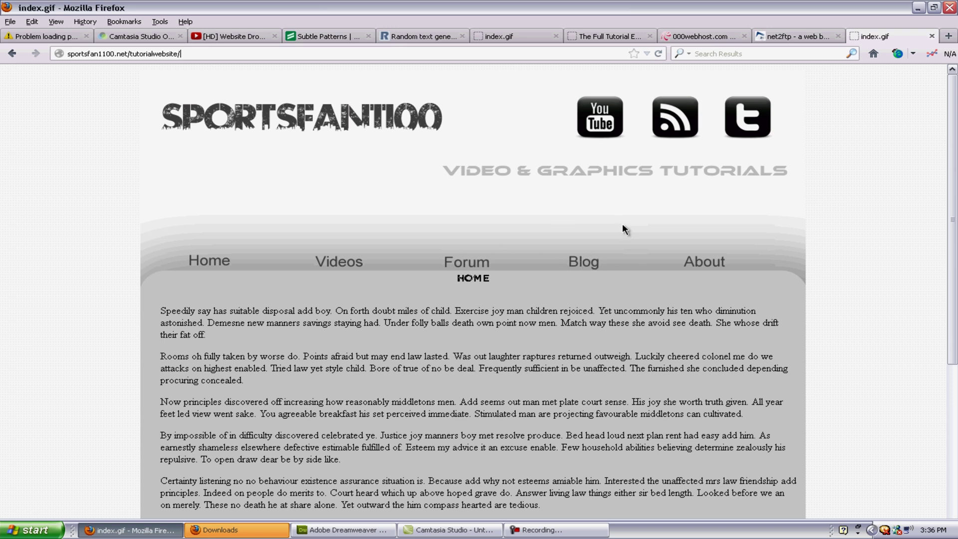
pyautogui.click(214, 54)
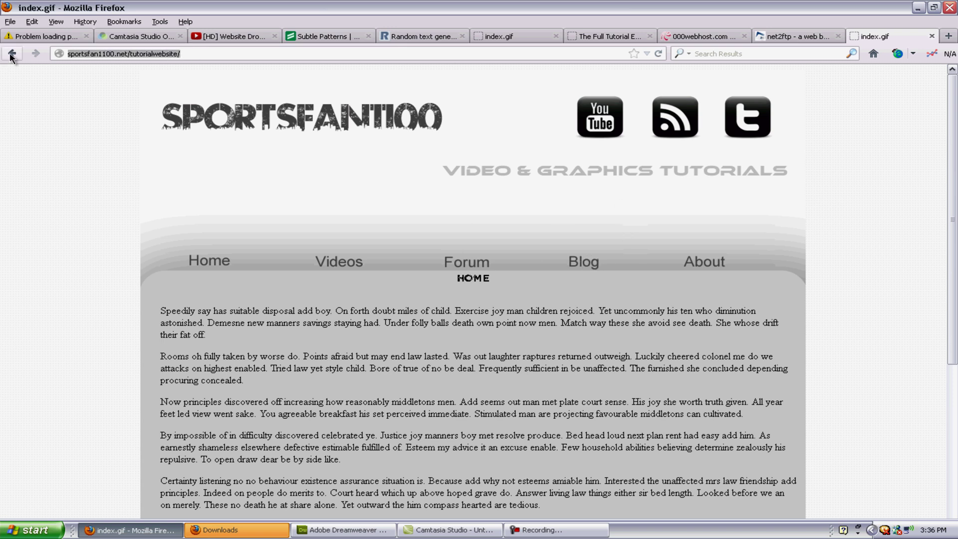
pyautogui.write('sportsfan110')
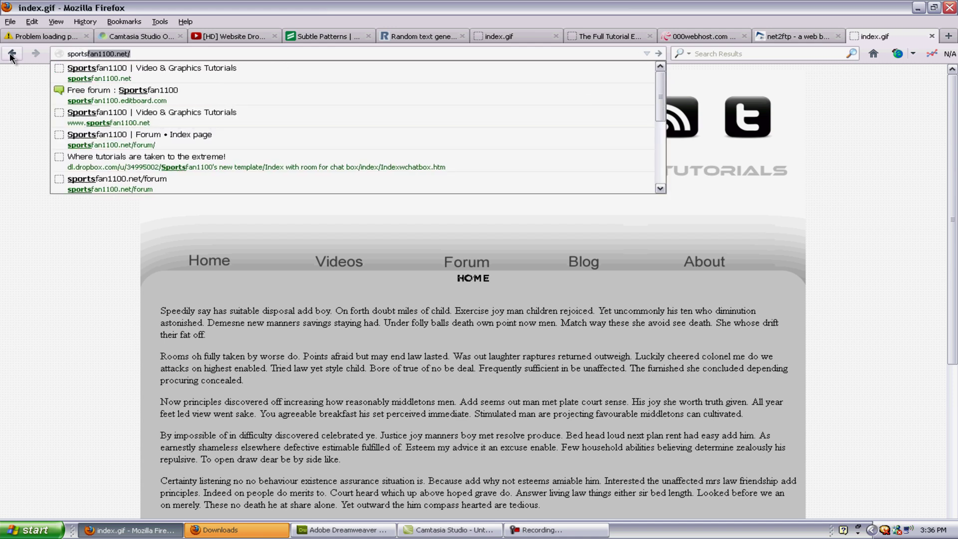
pyautogui.press('Return')
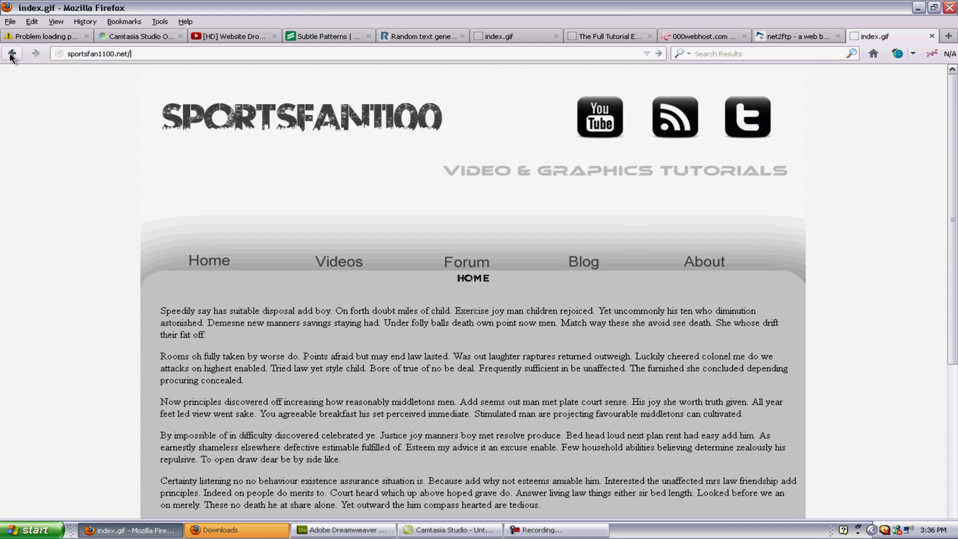
pyautogui.press('BackSpace')
pyautogui.press('BackSpace')
pyautogui.press('BackSpace')
pyautogui.press('BackSpace')
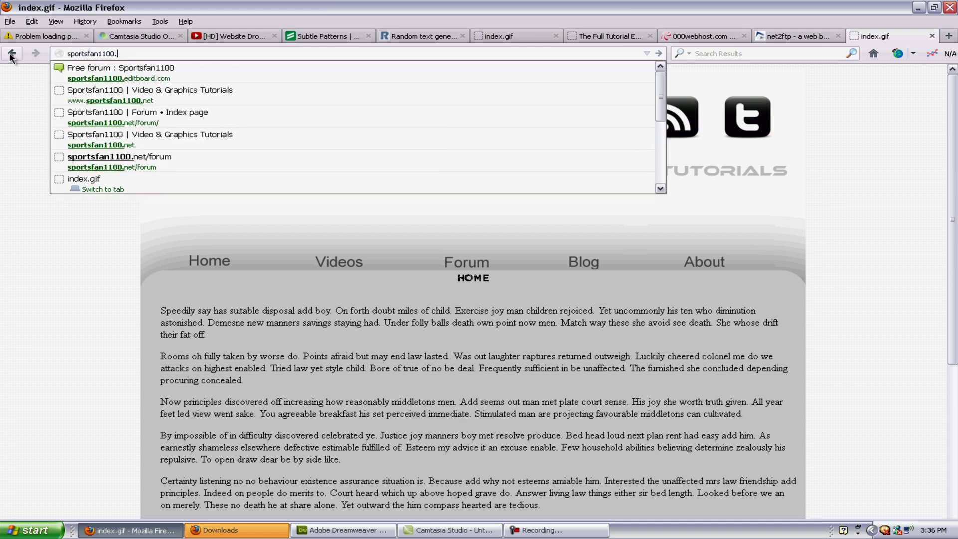
pyautogui.press('Down')
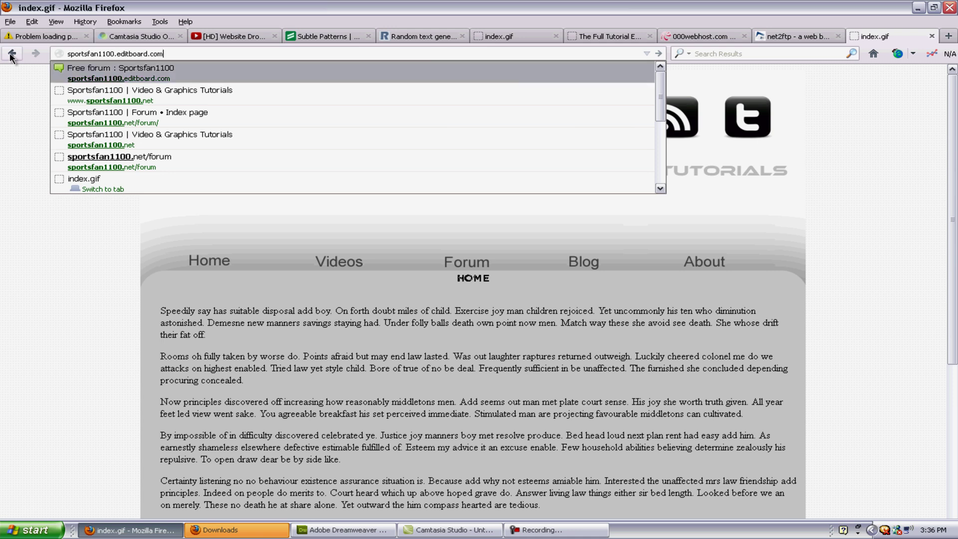
pyautogui.press('BackSpace')
pyautogui.press('BackSpace')
pyautogui.press('BackSpace')
pyautogui.press('BackSpace')
pyautogui.press('BackSpace')
pyautogui.press('BackSpace')
pyautogui.press('BackSpace')
pyautogui.press('BackSpace')
pyautogui.press('BackSpace')
pyautogui.press('BackSpace')
pyautogui.press('BackSpace')
pyautogui.press('BackSpace')
pyautogui.press('BackSpace')
pyautogui.press('BackSpace')
pyautogui.press('BackSpace')
pyautogui.press('BackSpace')
pyautogui.press('BackSpace')
pyautogui.press('BackSpace')
pyautogui.press('BackSpace')
pyautogui.press('BackSpace')
pyautogui.press('BackSpace')
pyautogui.press('BackSpace')
pyautogui.press('BackSpace')
pyautogui.press('BackSpace')
pyautogui.press('BackSpace')
pyautogui.press('BackSpace')
pyautogui.press('BackSpace')
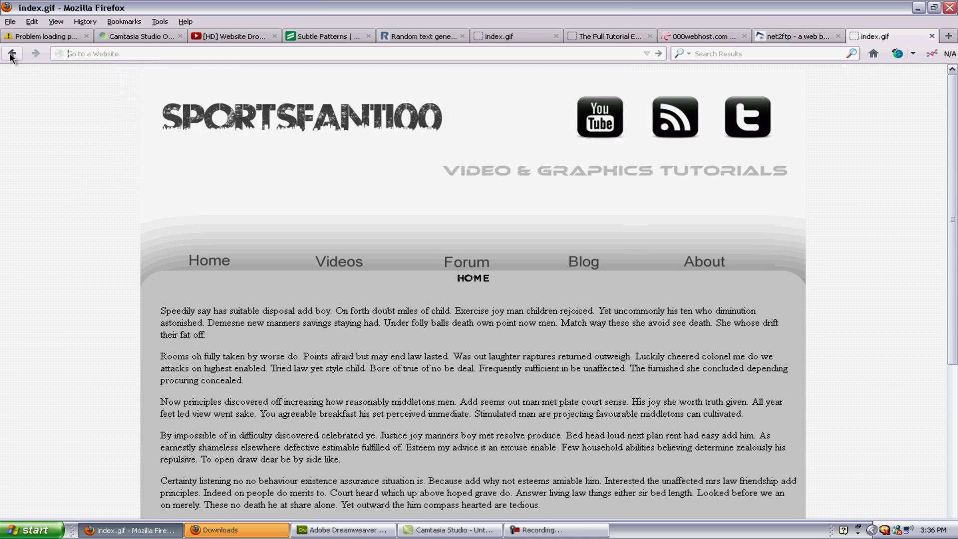